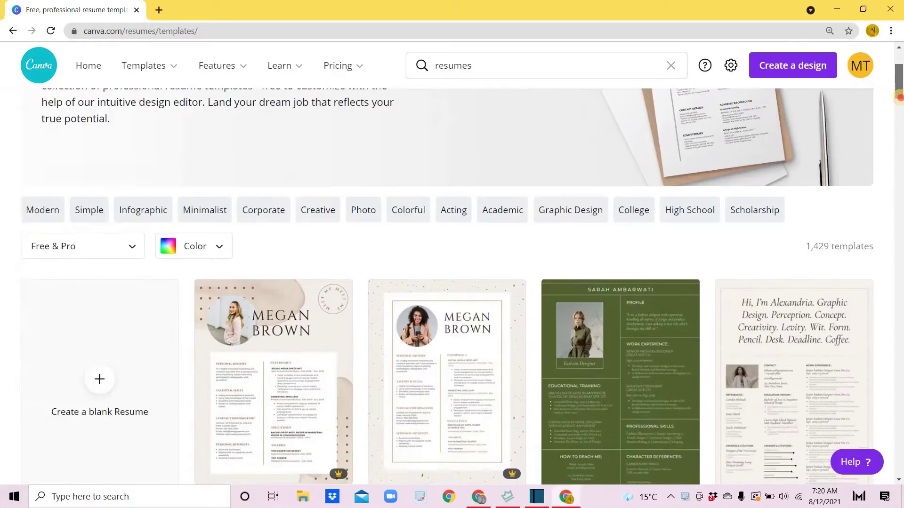
left_click_drag(899, 97, 900, 141)
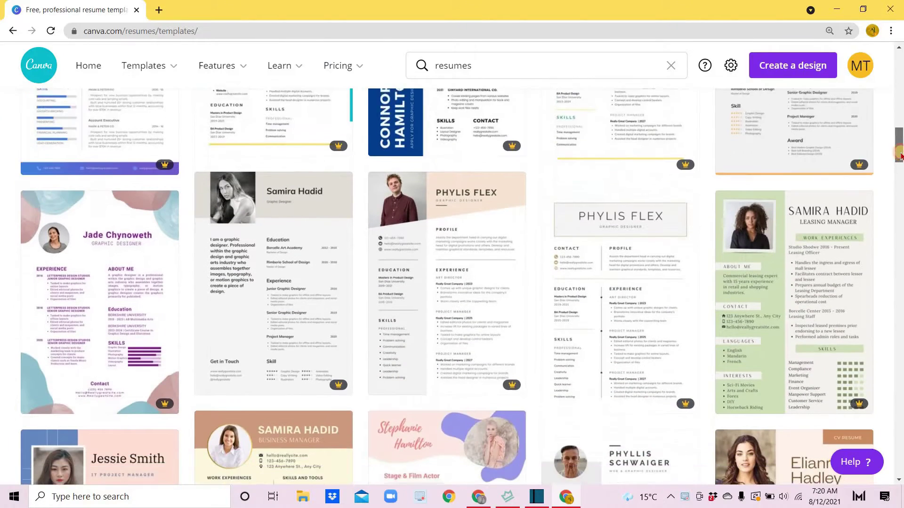
left_click_drag(899, 141, 900, 177)
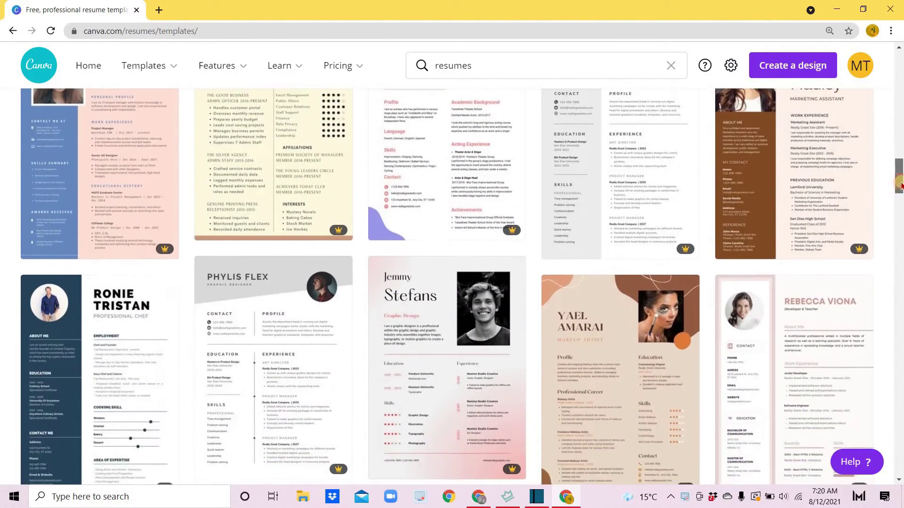
left_click_drag(901, 176, 900, 227)
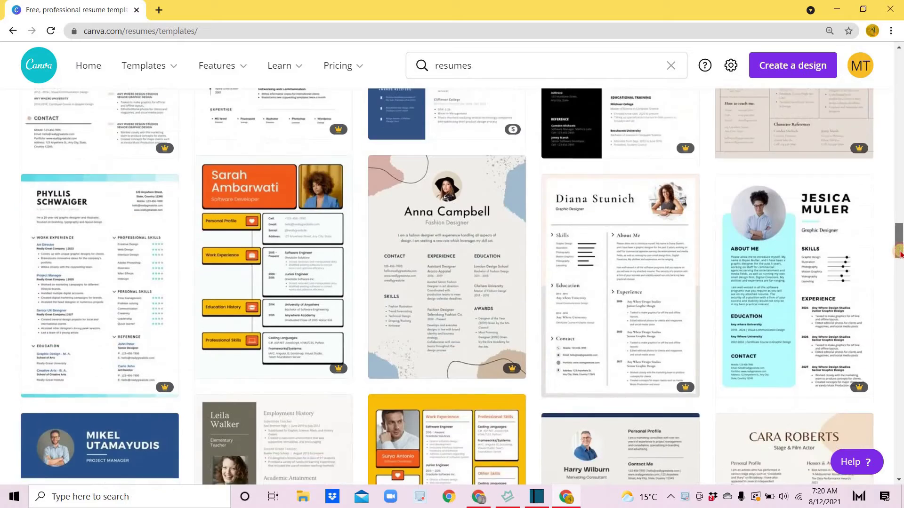
left_click_drag(900, 228, 900, 262)
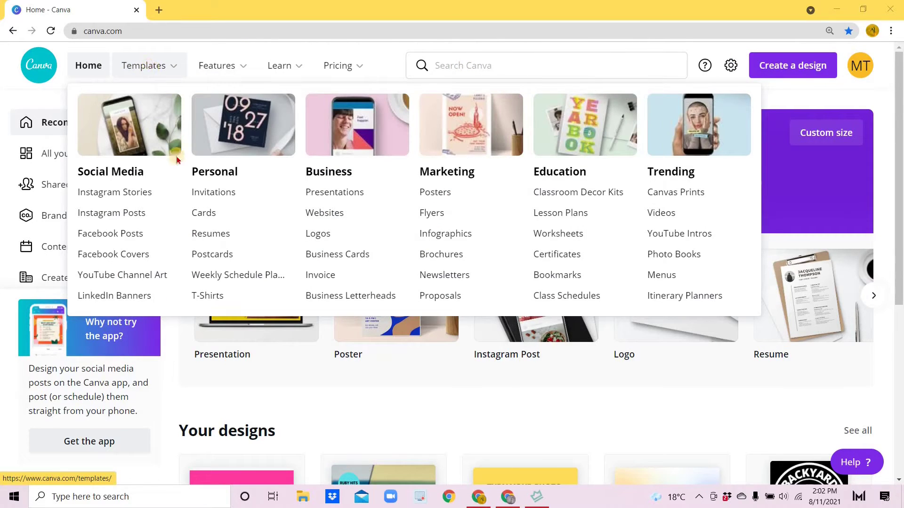
- Open the Resumes template collection and let its 1,429 templates load
left_click(214, 238)
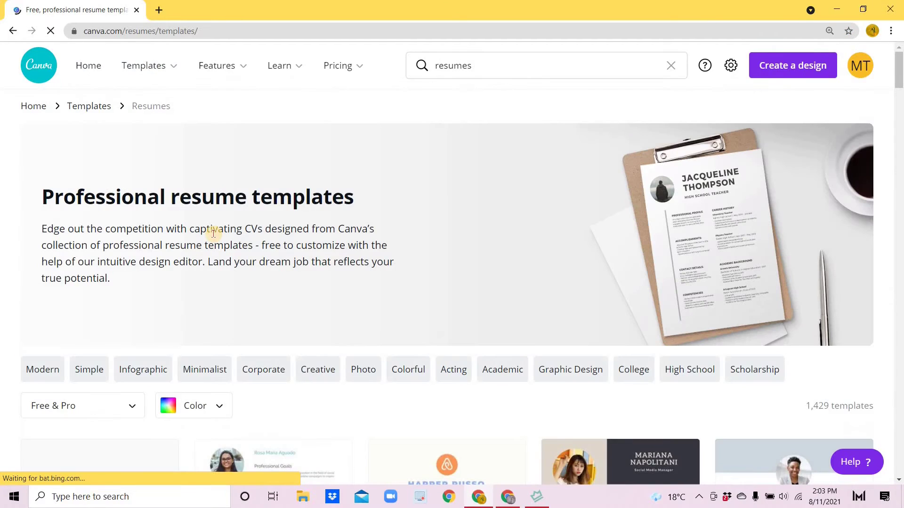
scroll(215, 233, "down", 2)
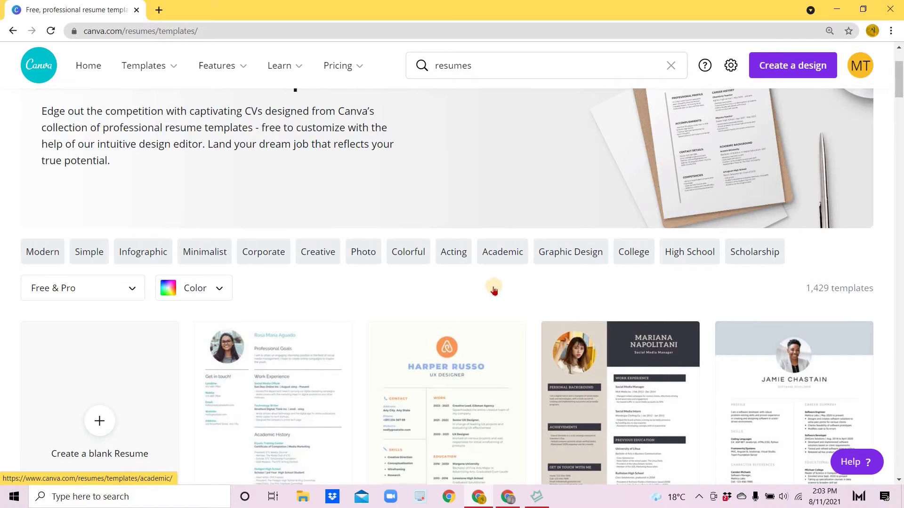
scroll(509, 292, "down", 1)
scroll(539, 297, "down", 1)
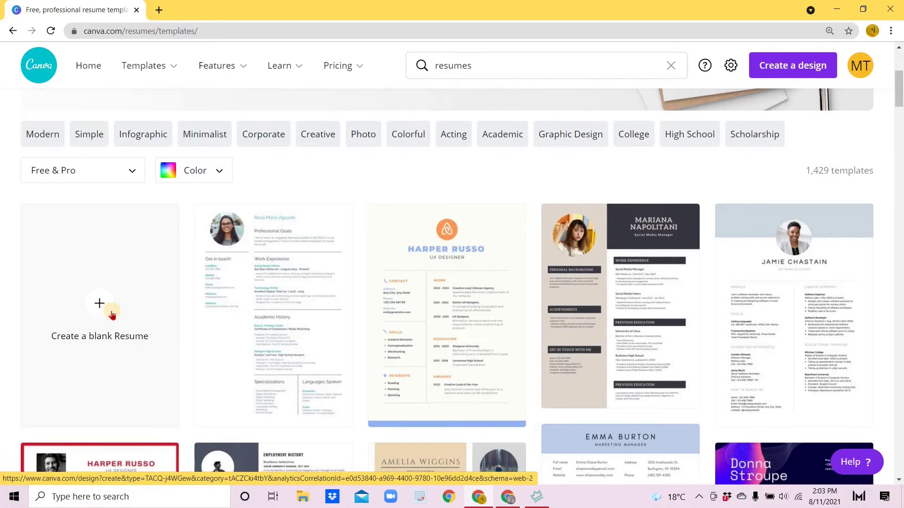
scroll(111, 315, "up", 1)
- Filter the gallery to Free templates and open the Green and Black Minimalist Resume
left_click(129, 231)
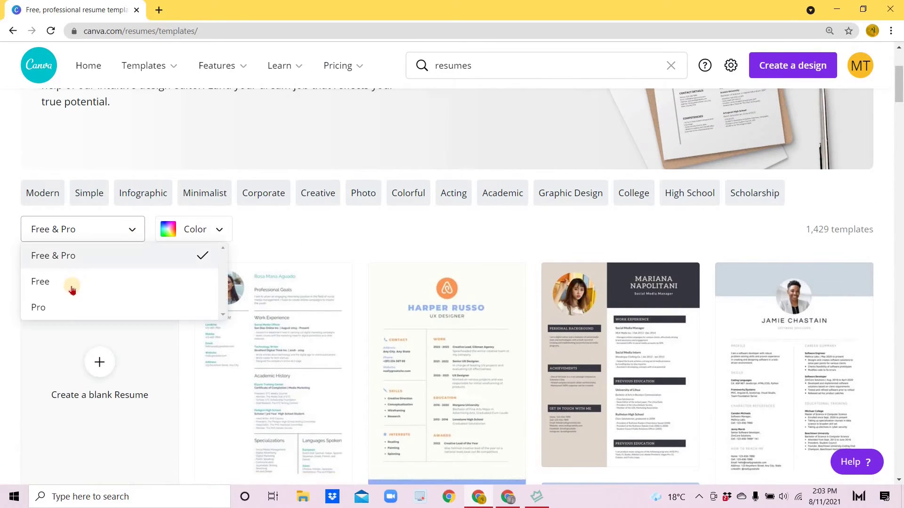
left_click(71, 290)
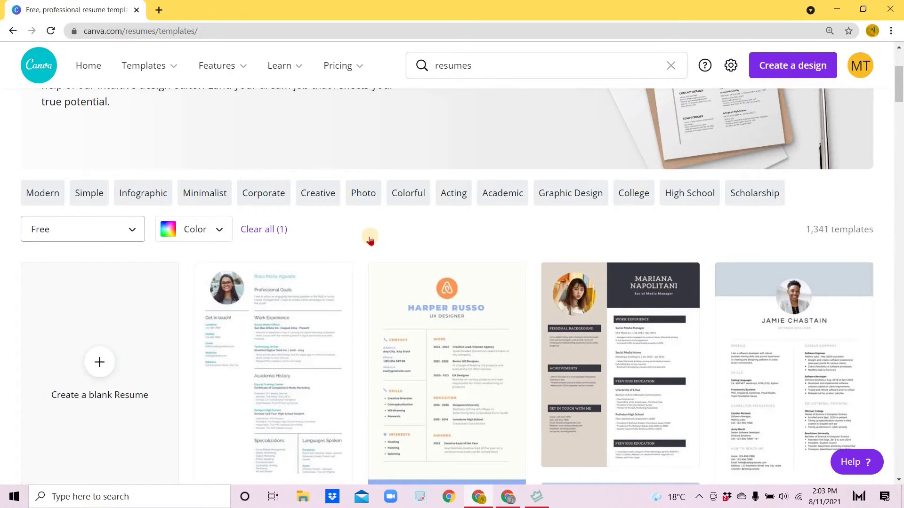
scroll(369, 240, "down", 3)
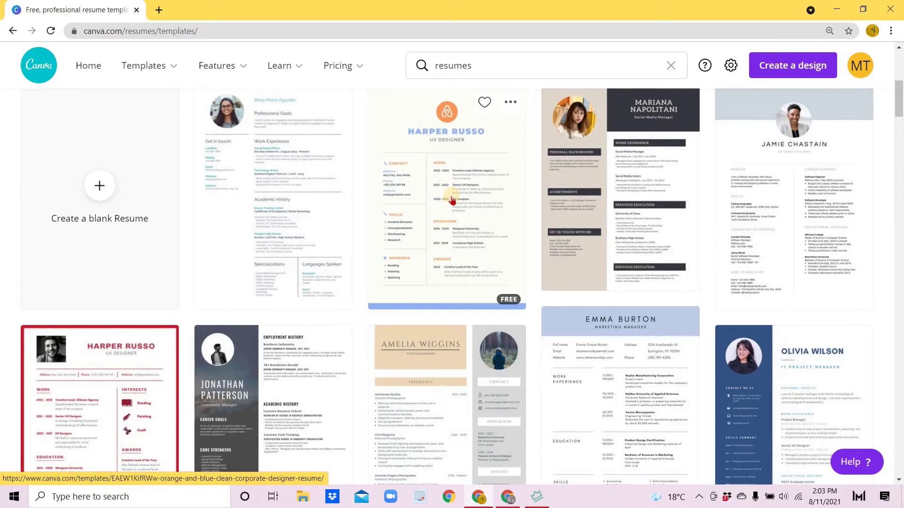
scroll(378, 186, "up", 1)
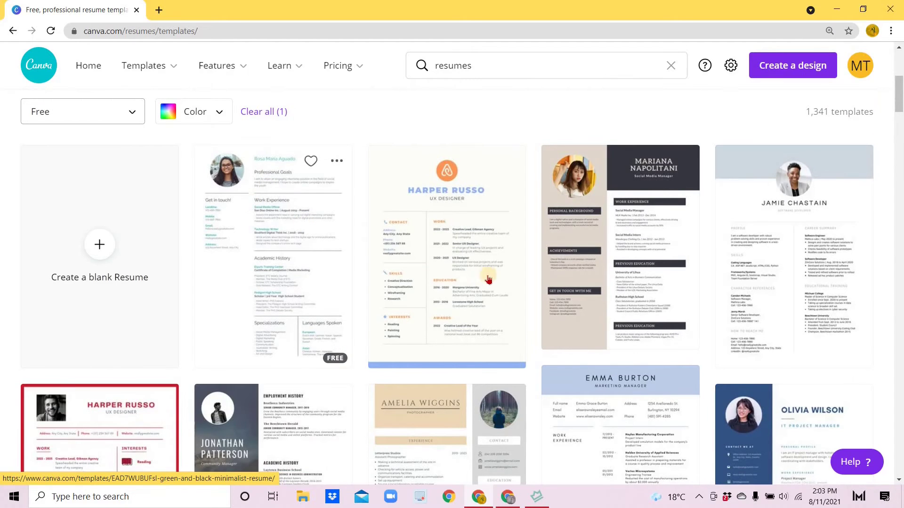
scroll(374, 299, "up", 3)
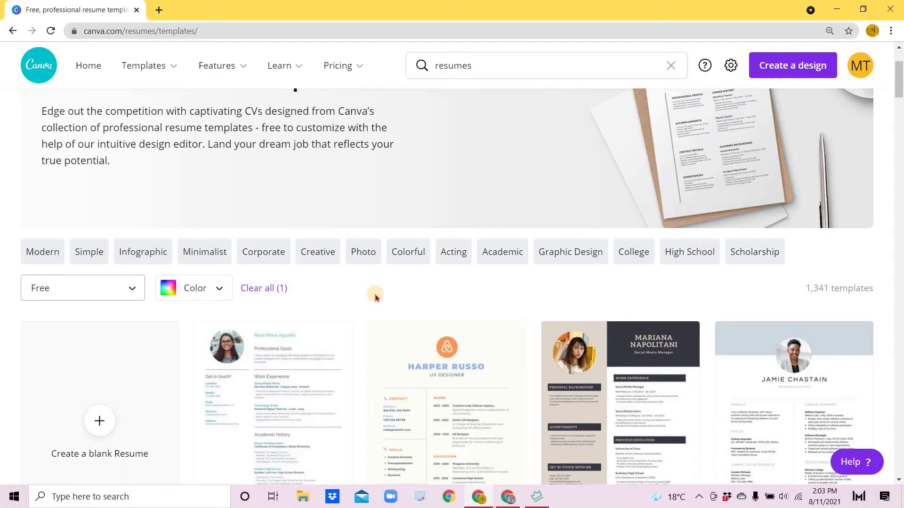
scroll(386, 302, "down", 3)
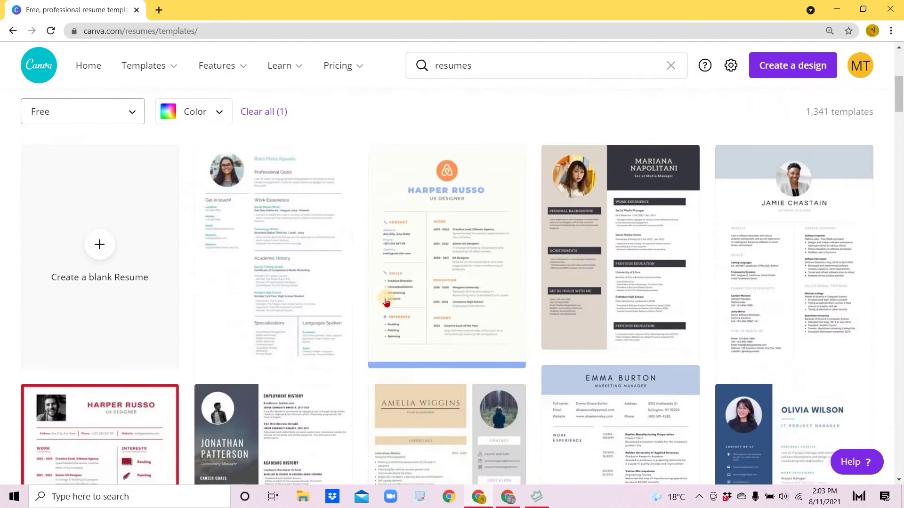
scroll(382, 325, "down", 3)
scroll(381, 331, "down", 2)
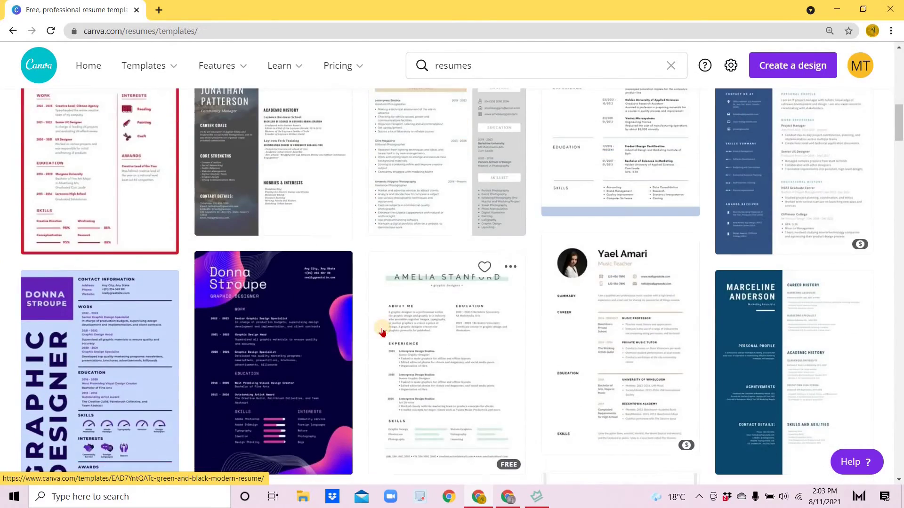
scroll(424, 318, "down", 2)
scroll(403, 358, "down", 1)
scroll(417, 339, "down", 1)
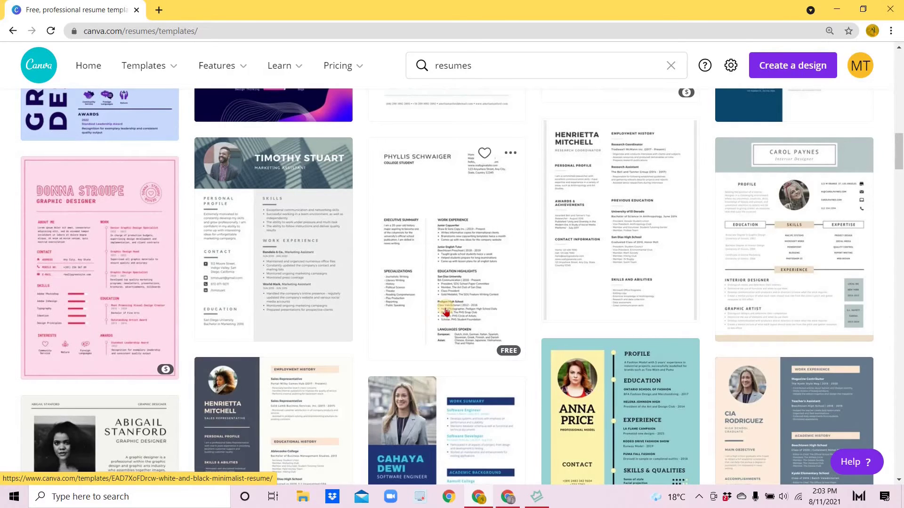
scroll(445, 313, "up", 1)
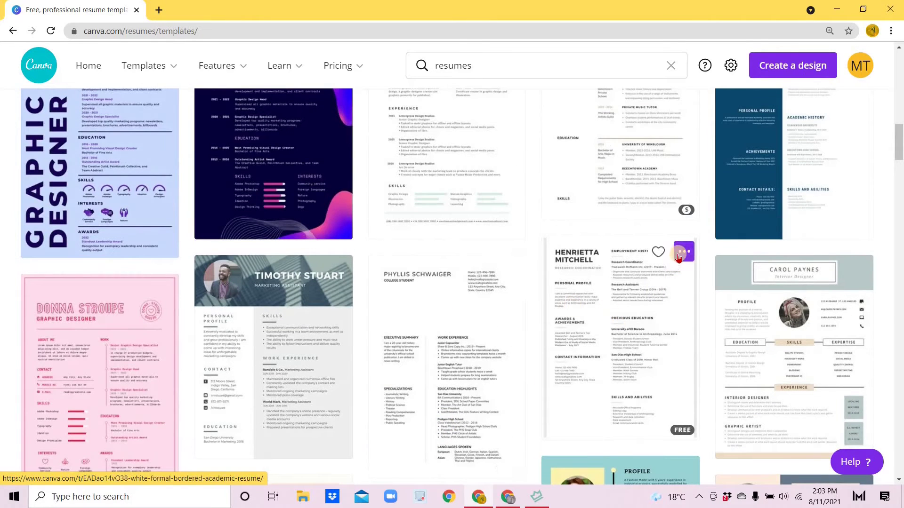
left_click(683, 254)
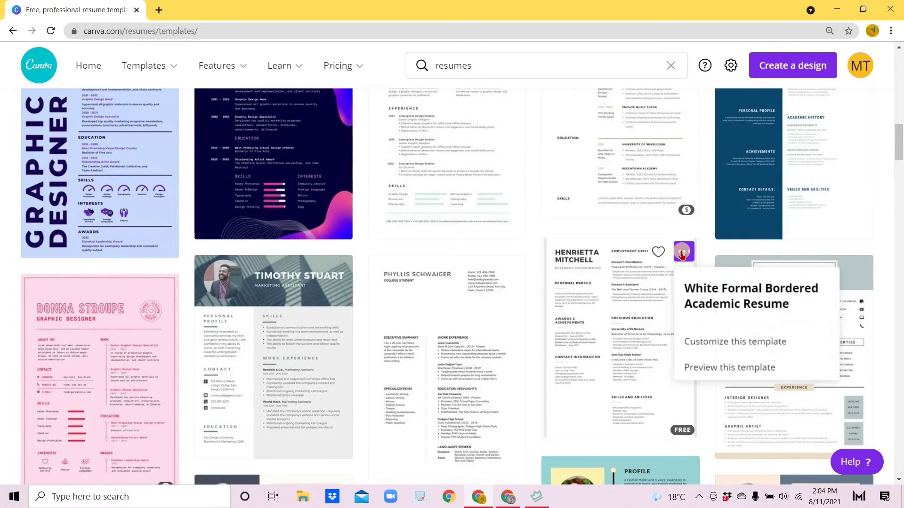
scroll(456, 335, "up", 2)
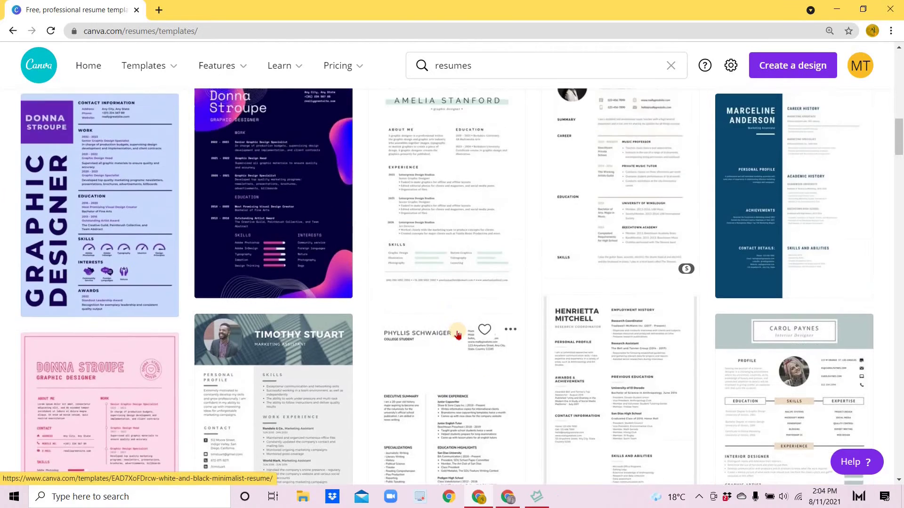
scroll(457, 335, "up", 3)
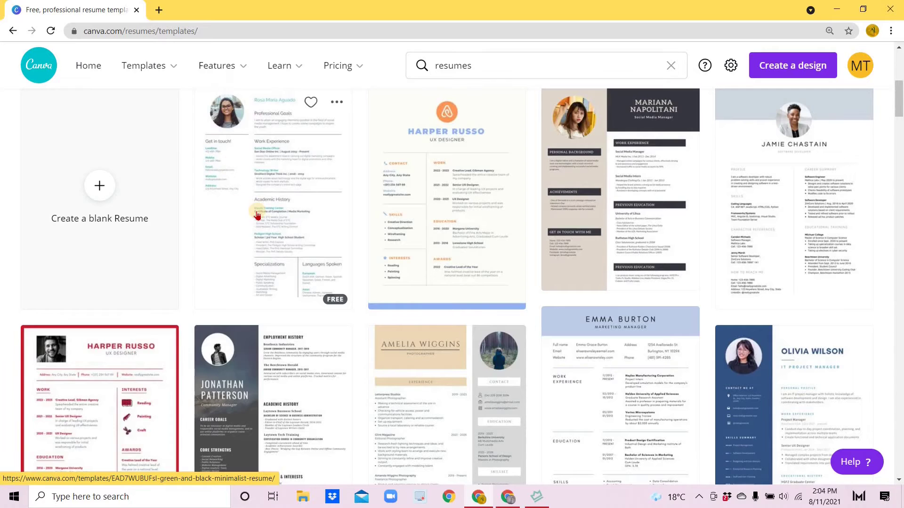
scroll(248, 230, "up", 1)
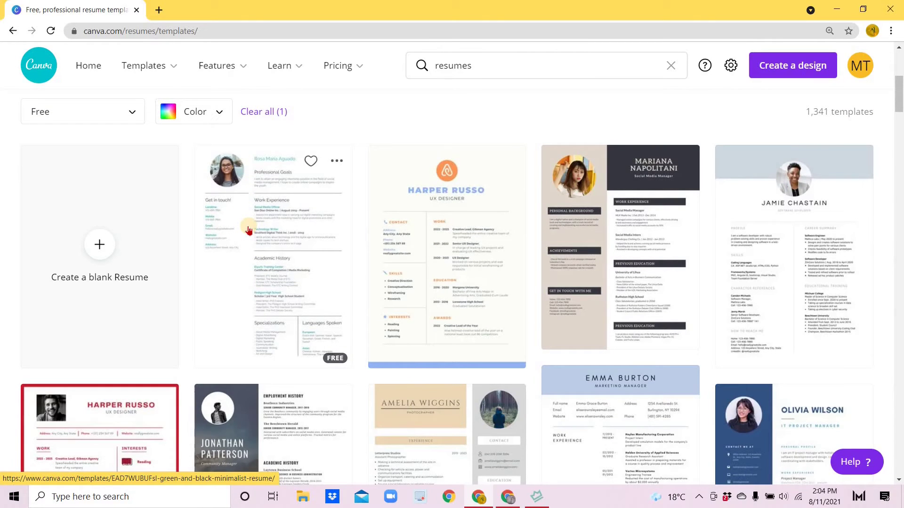
left_click(275, 253)
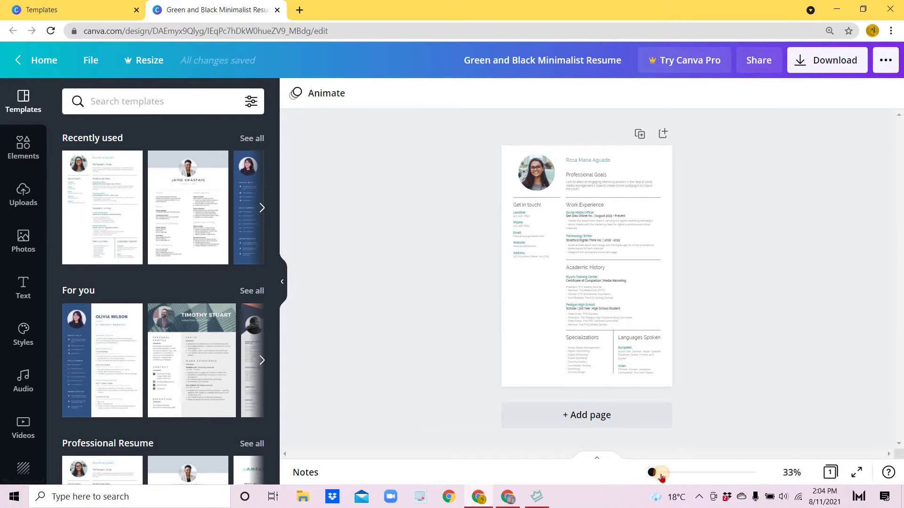
left_click(660, 475)
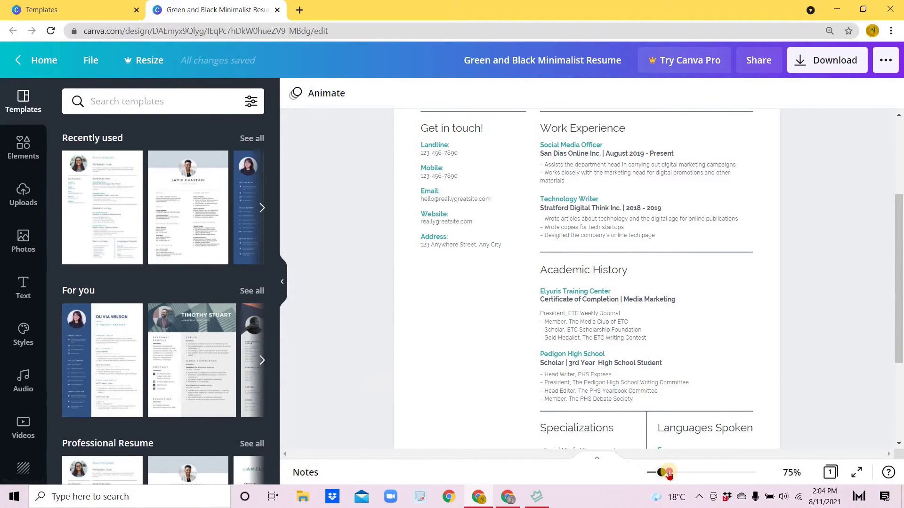
left_click(667, 474)
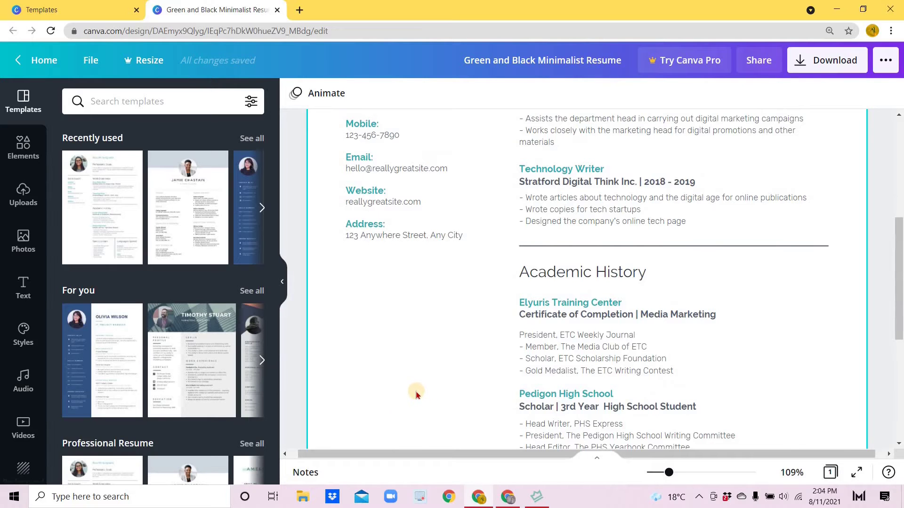
scroll(416, 395, "up", 1)
scroll(415, 393, "up", 4)
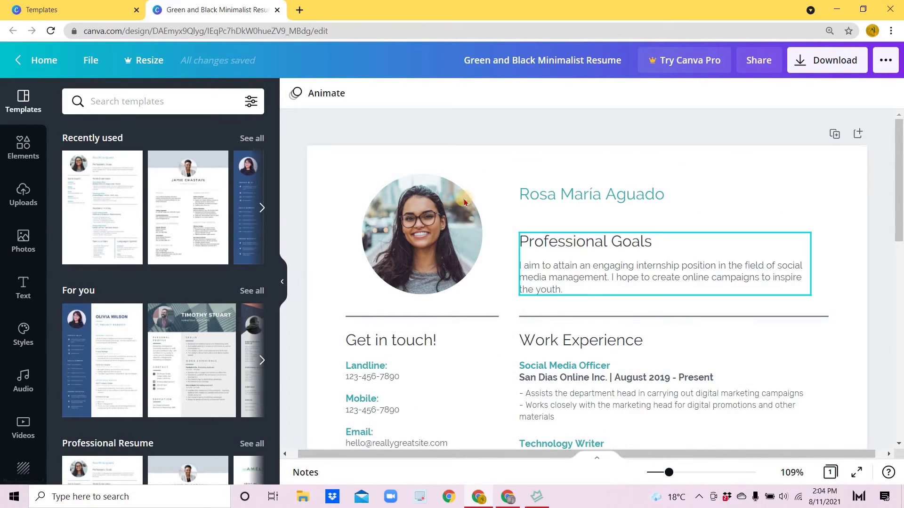
scroll(442, 289, "down", 2)
scroll(501, 359, "down", 2)
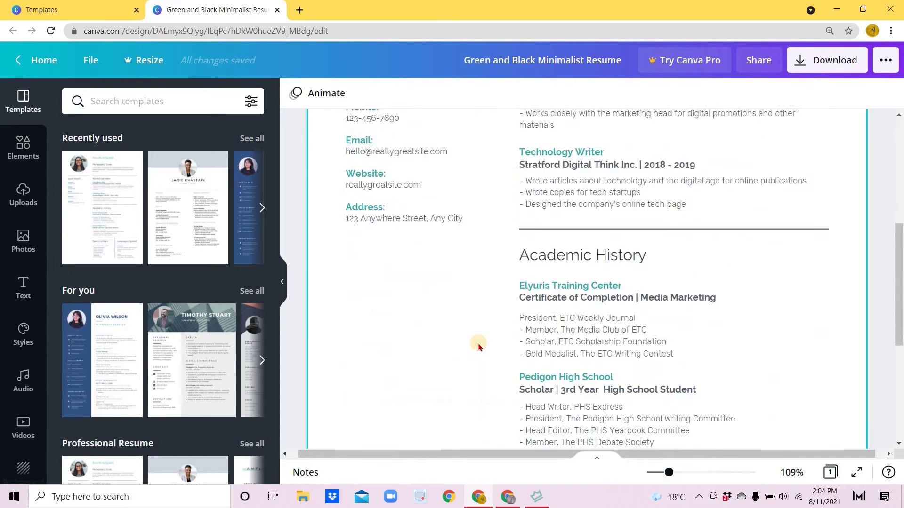
scroll(479, 343, "down", 2)
scroll(478, 344, "down", 1)
scroll(462, 339, "up", 4)
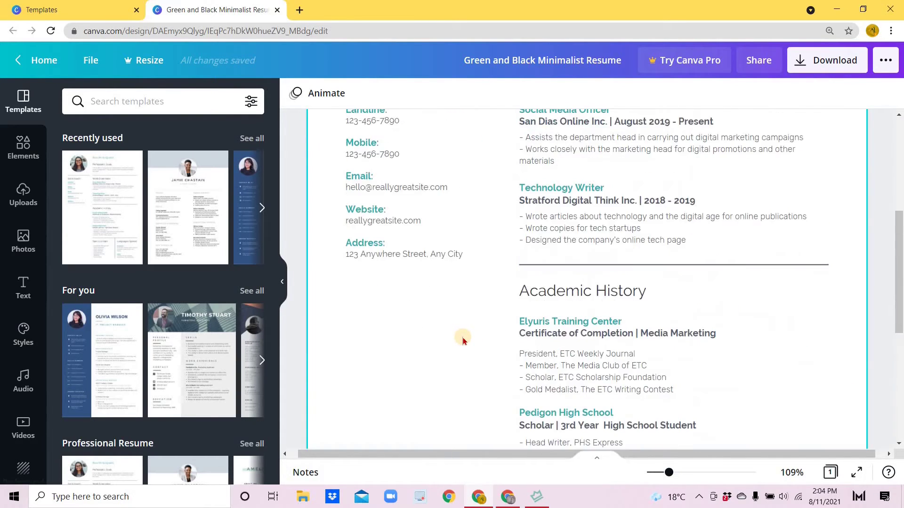
scroll(438, 332, "down", 2)
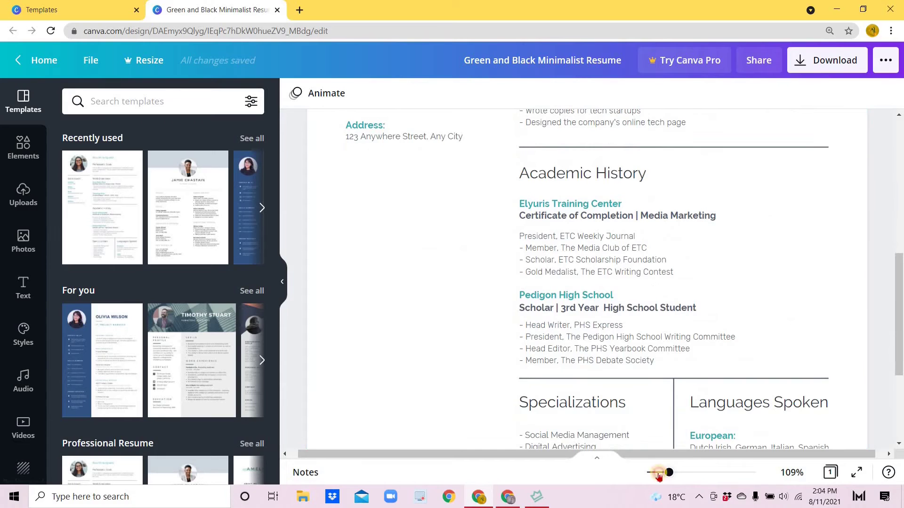
left_click(658, 473)
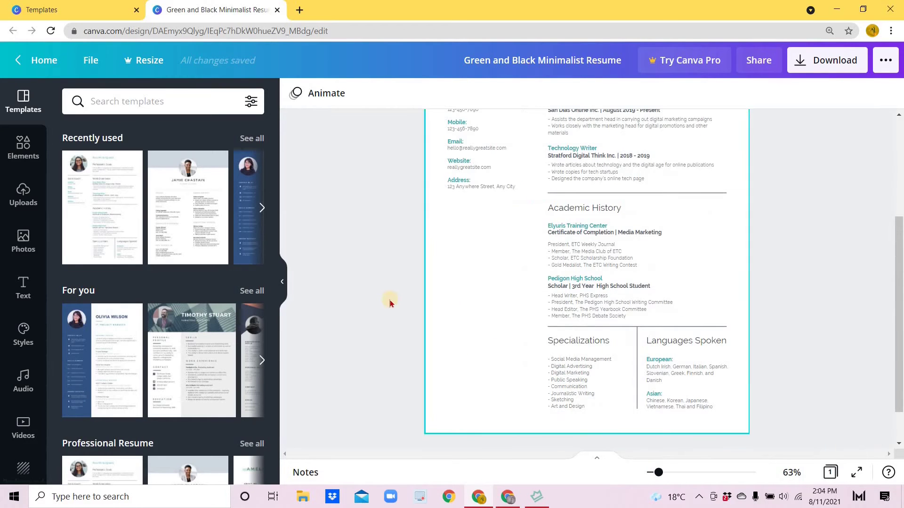
scroll(377, 285, "up", 2)
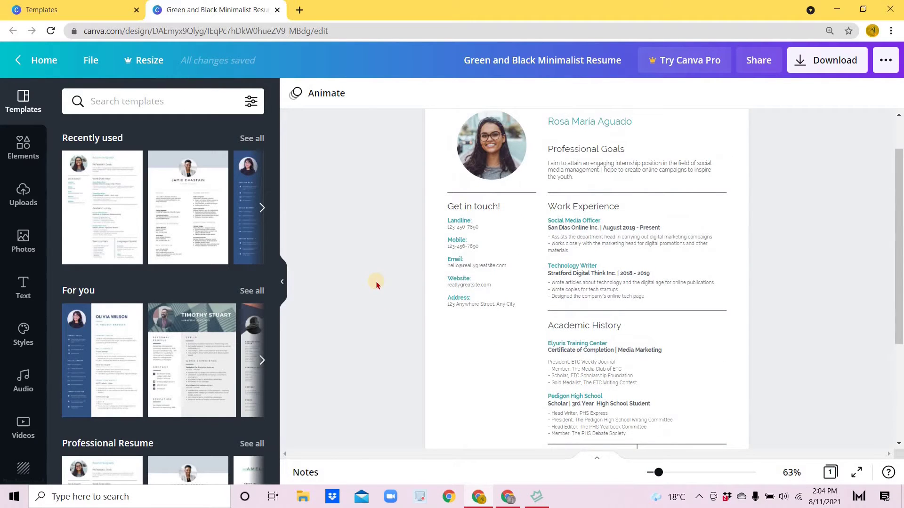
scroll(371, 347, "down", 1)
scroll(372, 345, "down", 2)
scroll(371, 342, "up", 1)
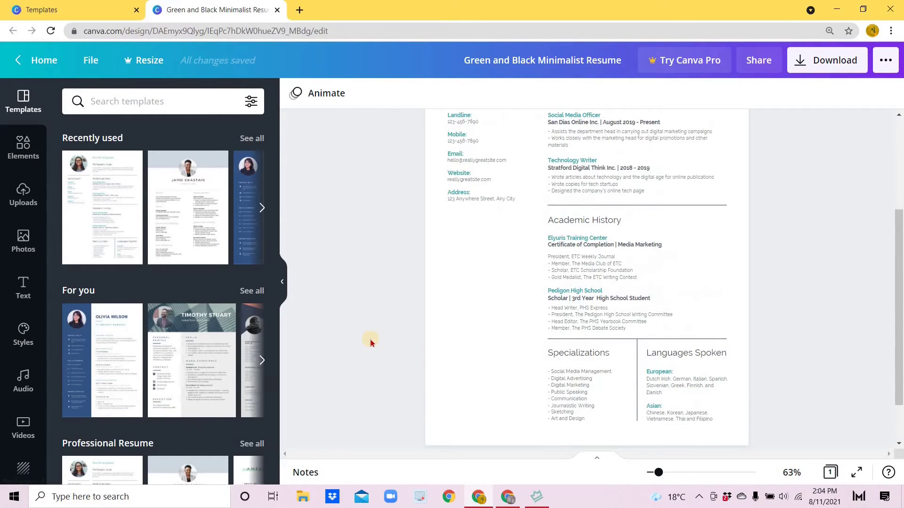
scroll(371, 342, "up", 1)
scroll(371, 343, "up", 1)
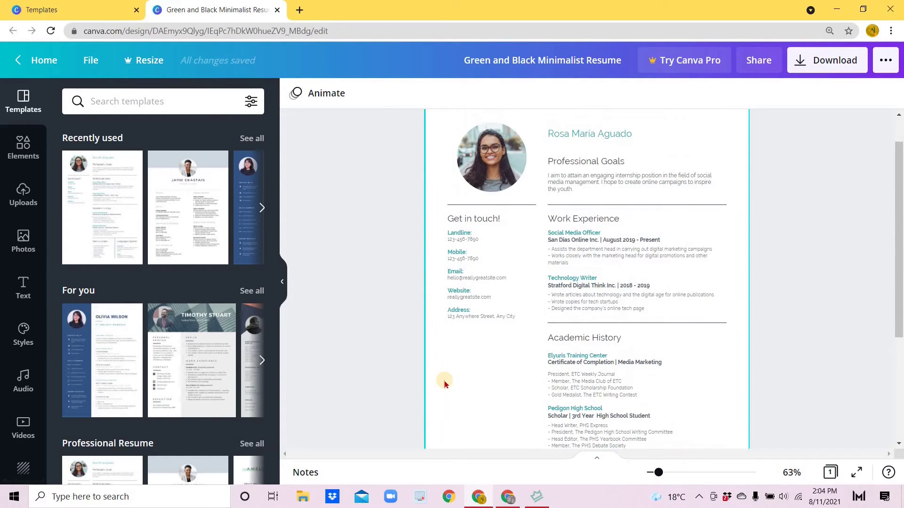
scroll(445, 383, "down", 1)
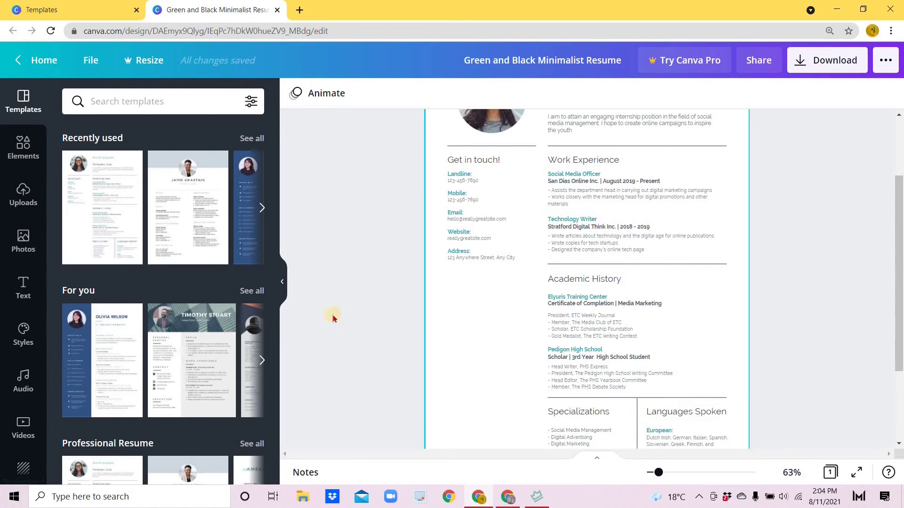
scroll(332, 313, "up", 3)
left_click(434, 167)
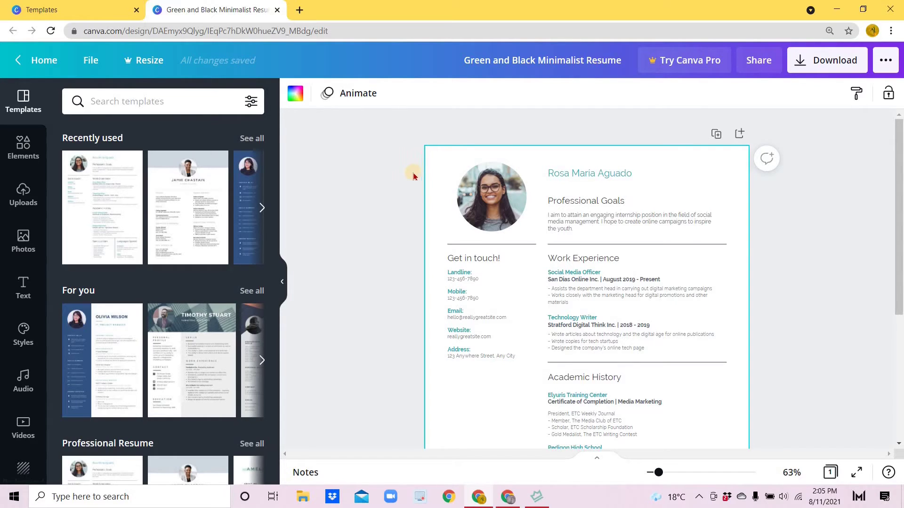
left_click(23, 150)
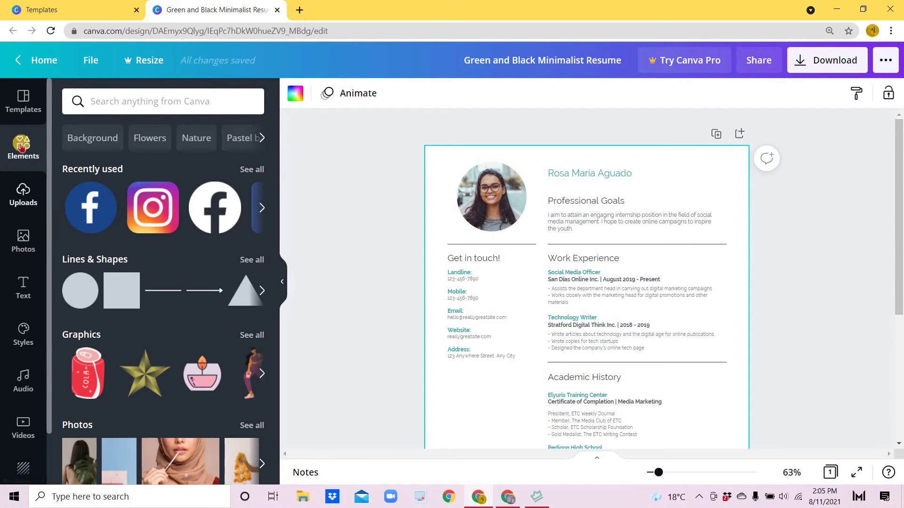
left_click(22, 106)
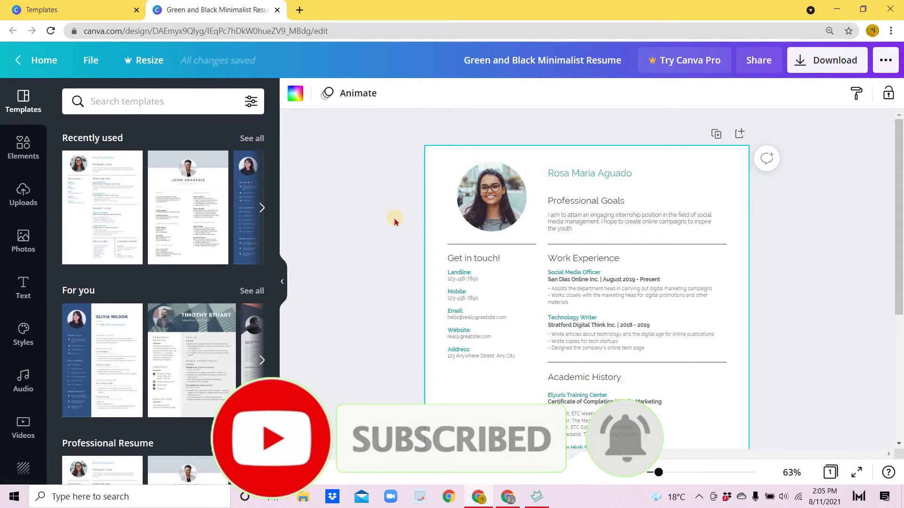
scroll(444, 330, "down", 3)
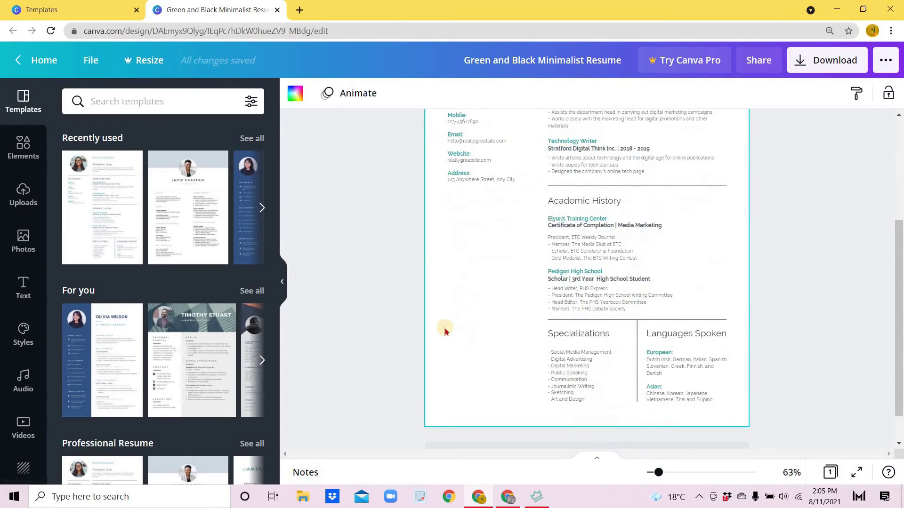
scroll(399, 301, "up", 3)
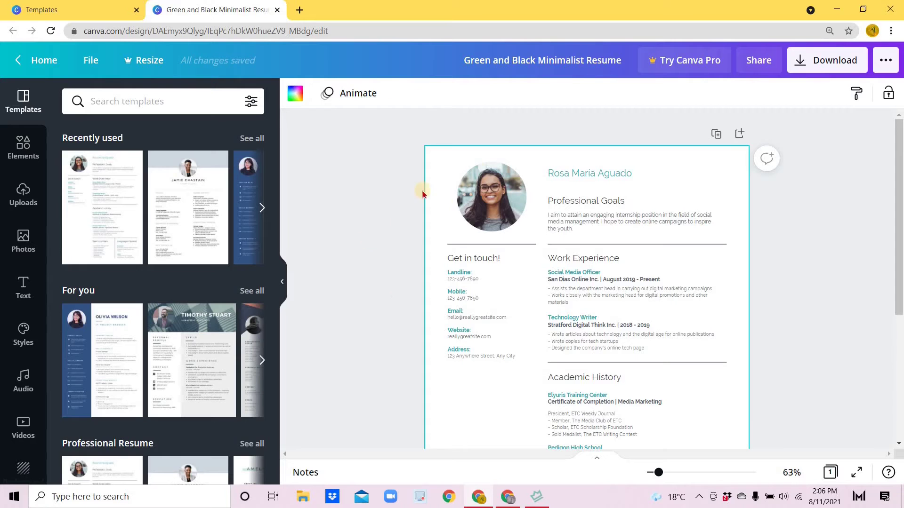
scroll(464, 309, "down", 1)
scroll(460, 322, "down", 1)
scroll(439, 210, "up", 2)
scroll(462, 344, "down", 2)
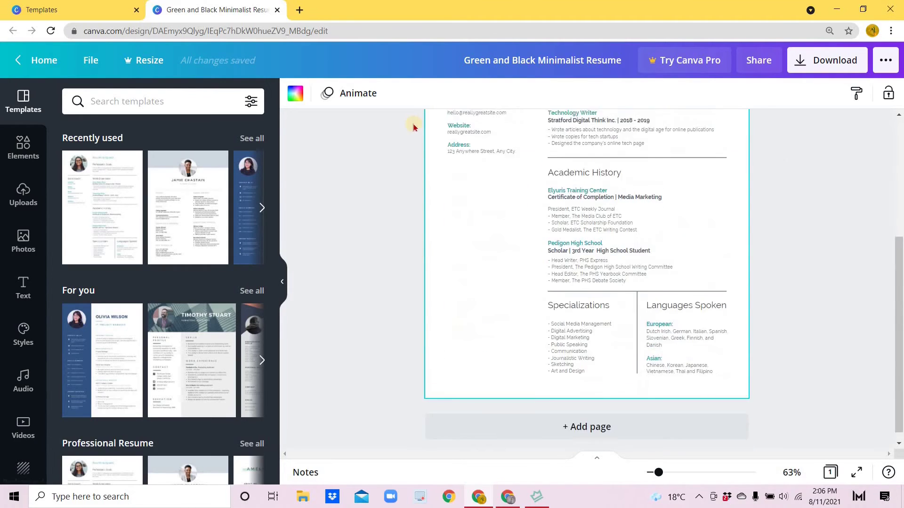
scroll(466, 318, "up", 1)
scroll(569, 160, "up", 1)
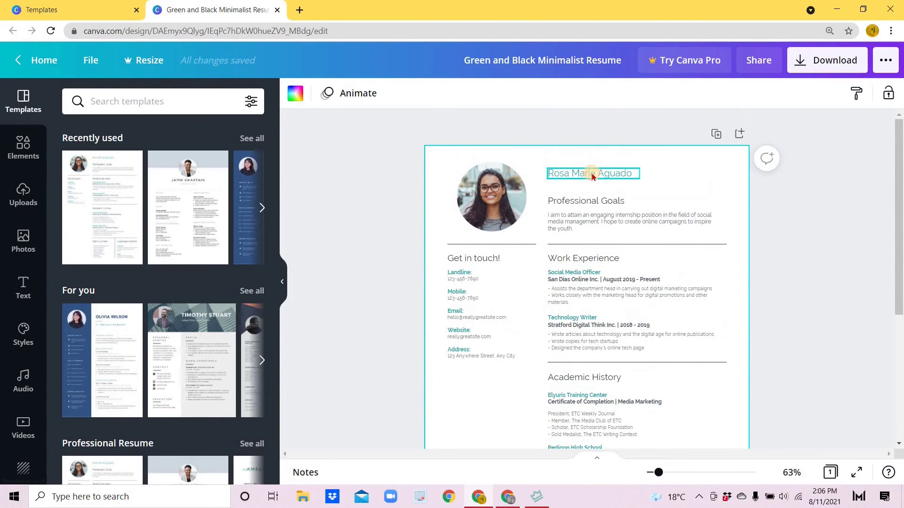
left_click(592, 175)
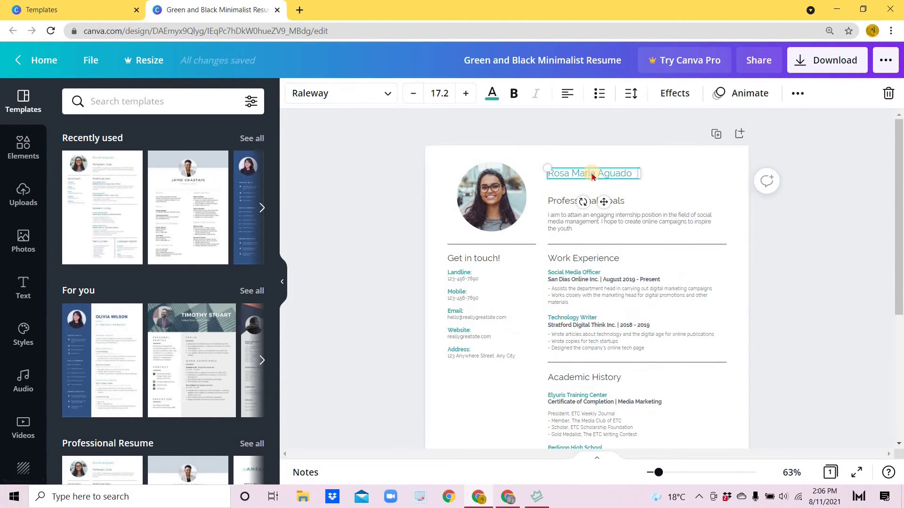
left_click(492, 93)
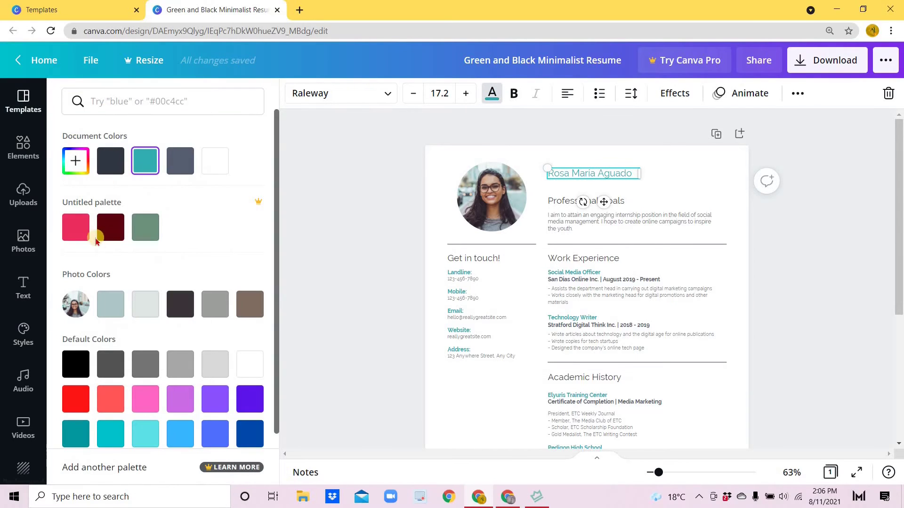
left_click(113, 235)
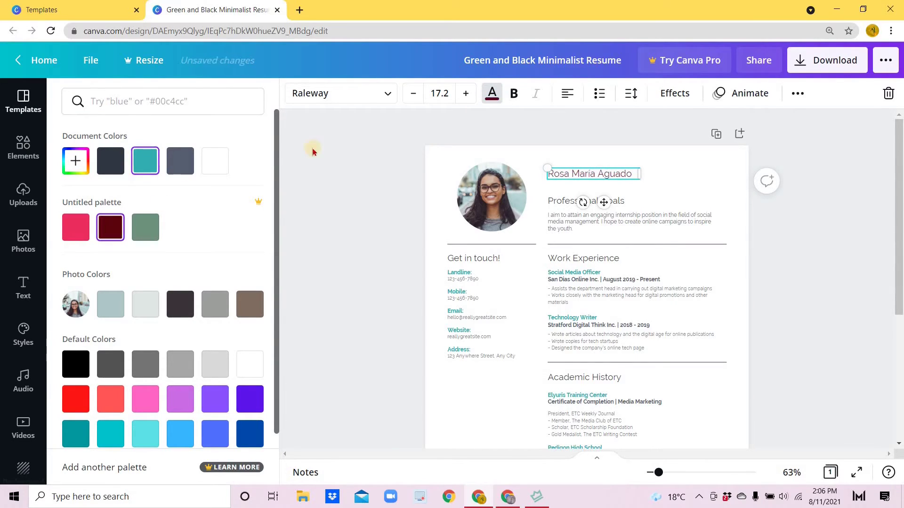
triple_click(582, 173)
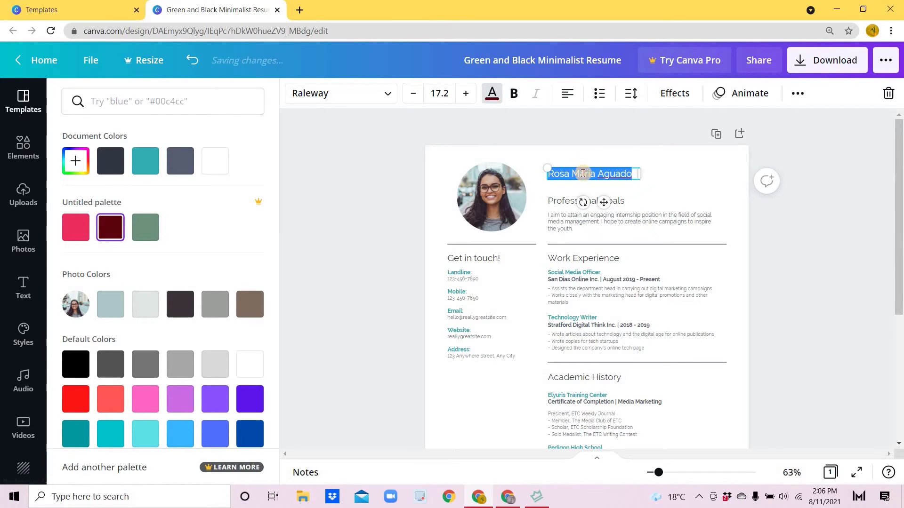
type("Maria T")
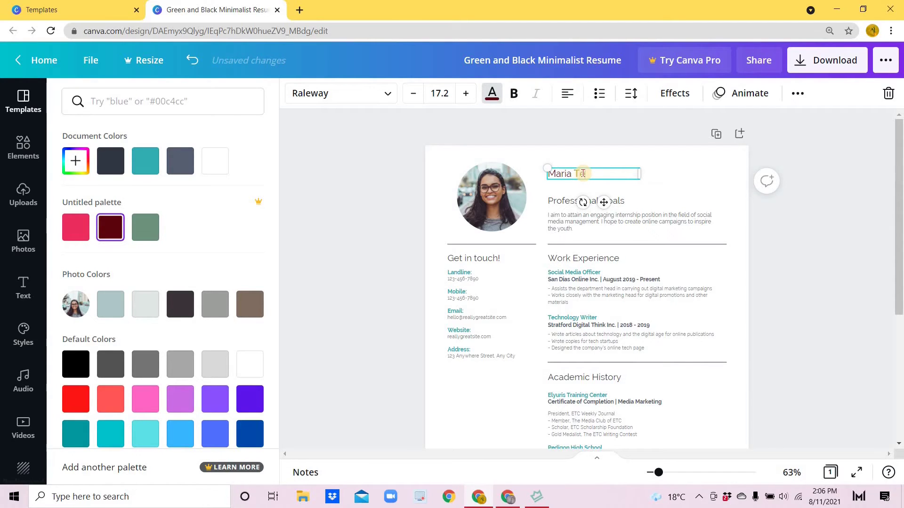
type("eresa Avila")
double_click(586, 174)
triple_click(586, 174)
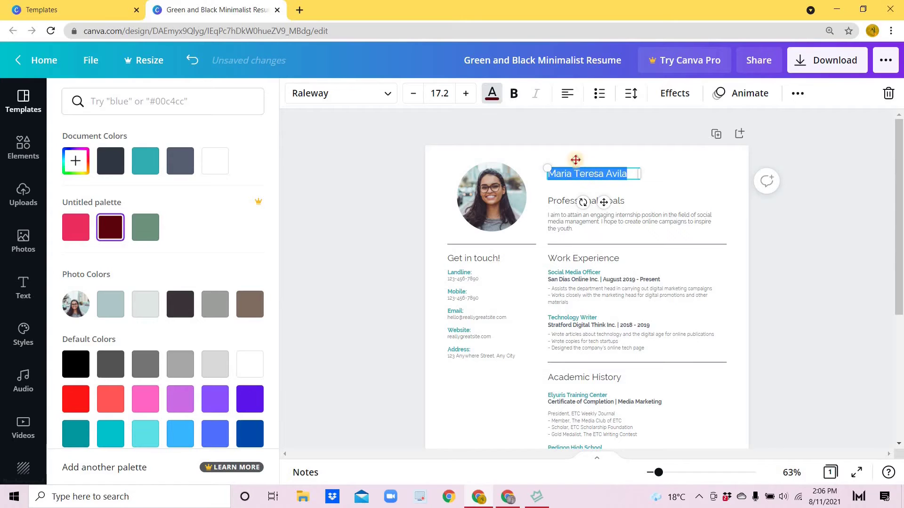
left_click(513, 93)
left_click(420, 252)
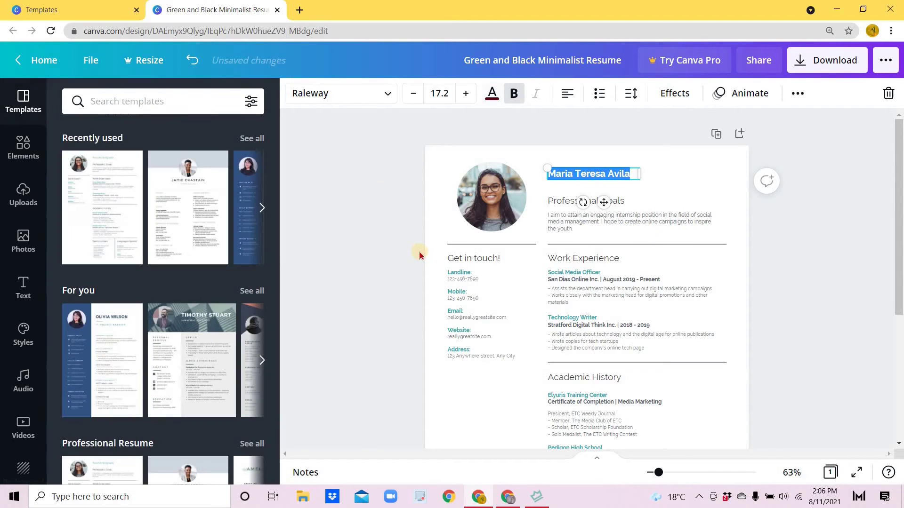
left_click(494, 420)
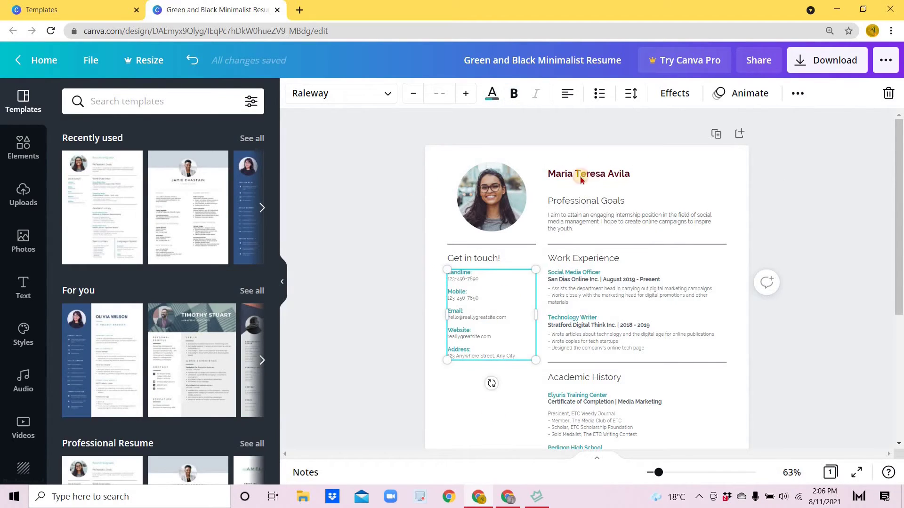
- Select the Professional Goals heading and paragraph, then the profile photo
left_click(590, 202)
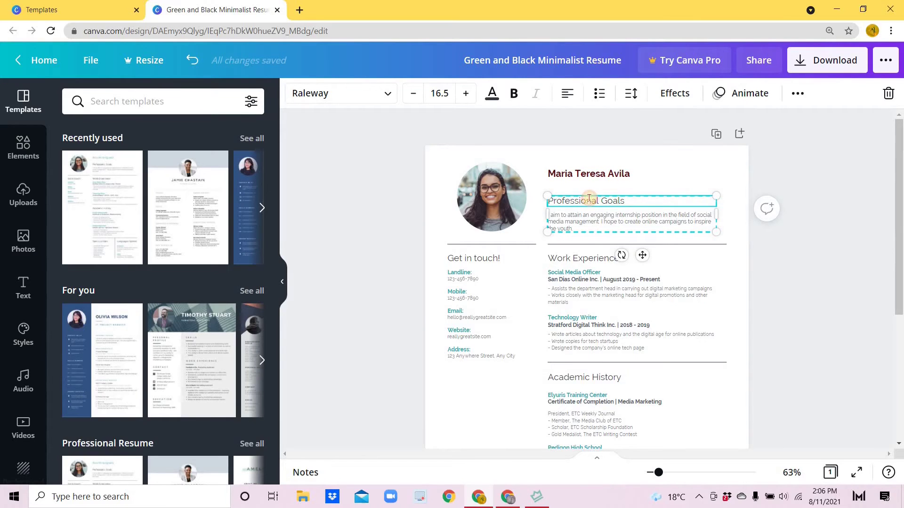
triple_click(589, 198)
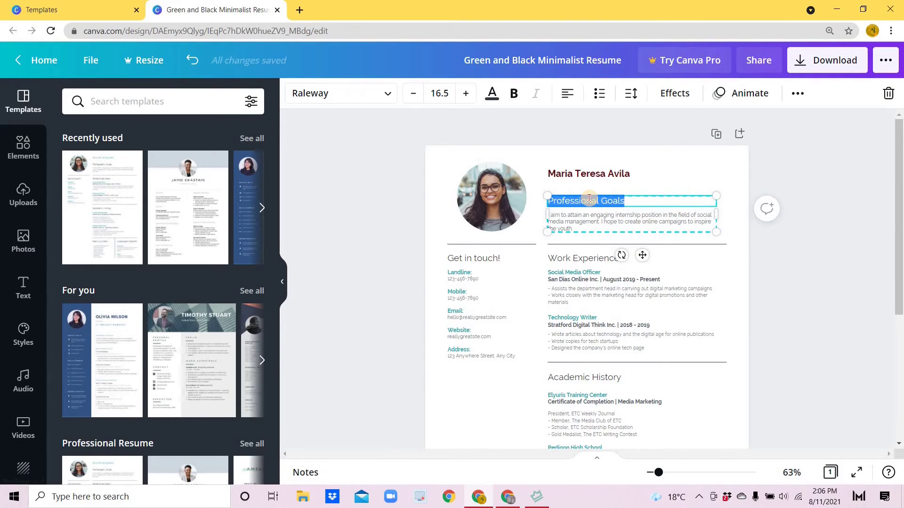
left_click(598, 222)
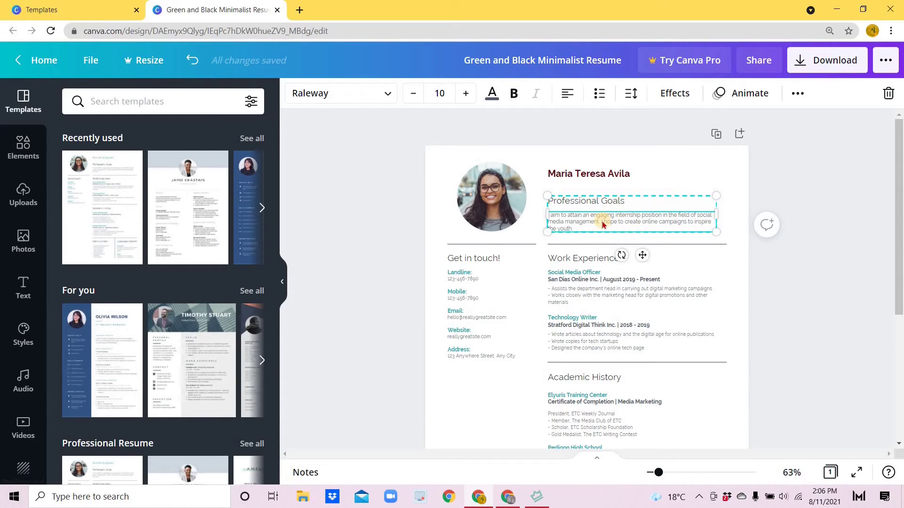
left_click(483, 197)
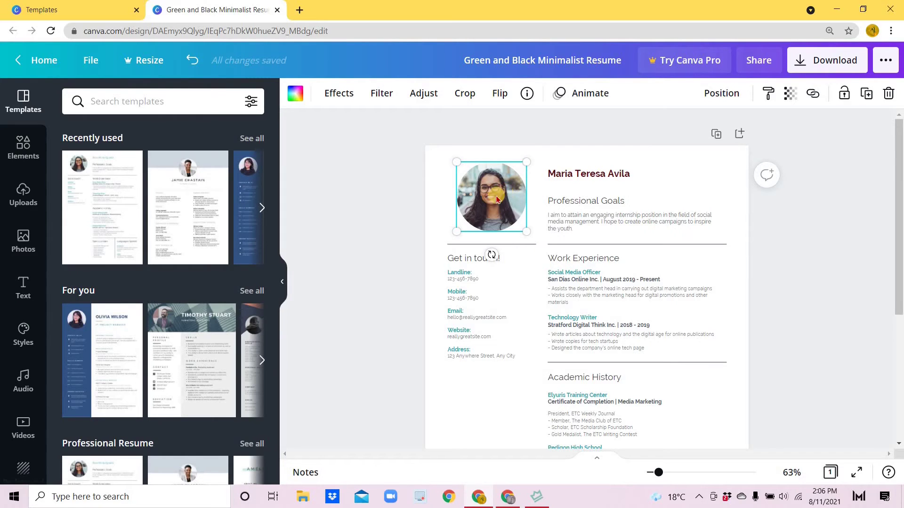
- Undo the last change, then drop the uploaded photo into the portrait circle and recentre it
key("ctrl+z")
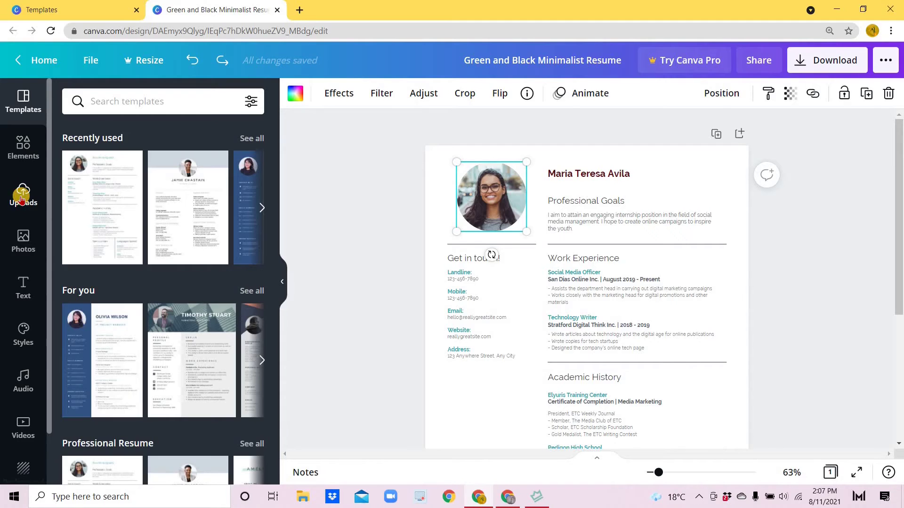
left_click(23, 195)
left_click_drag(431, 189, 473, 166)
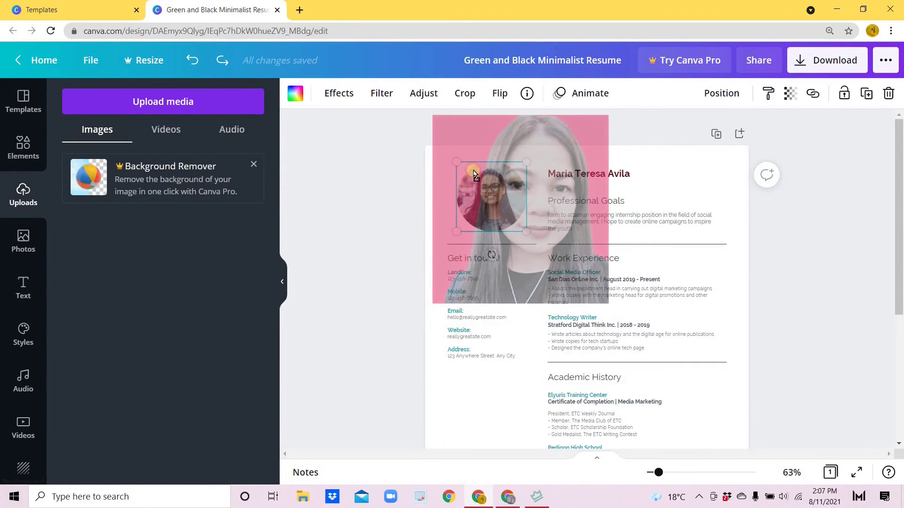
left_click_drag(473, 167, 475, 178)
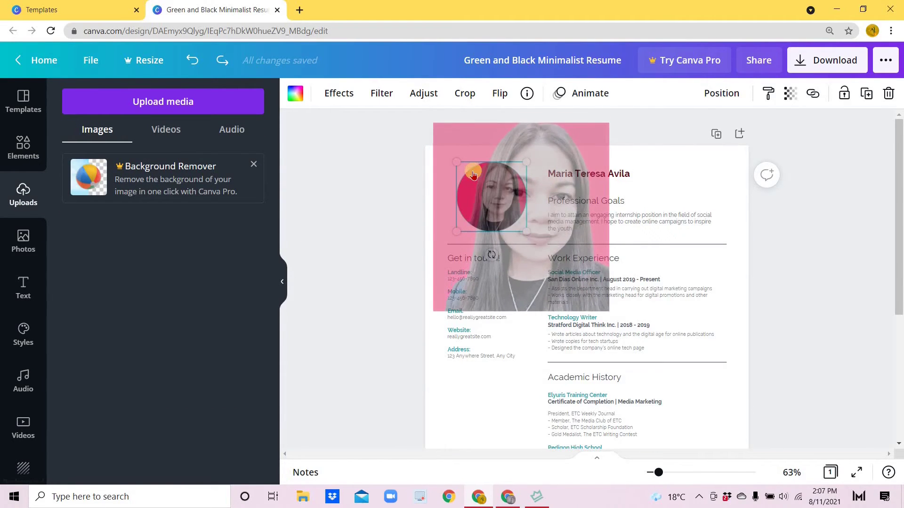
double_click(495, 195)
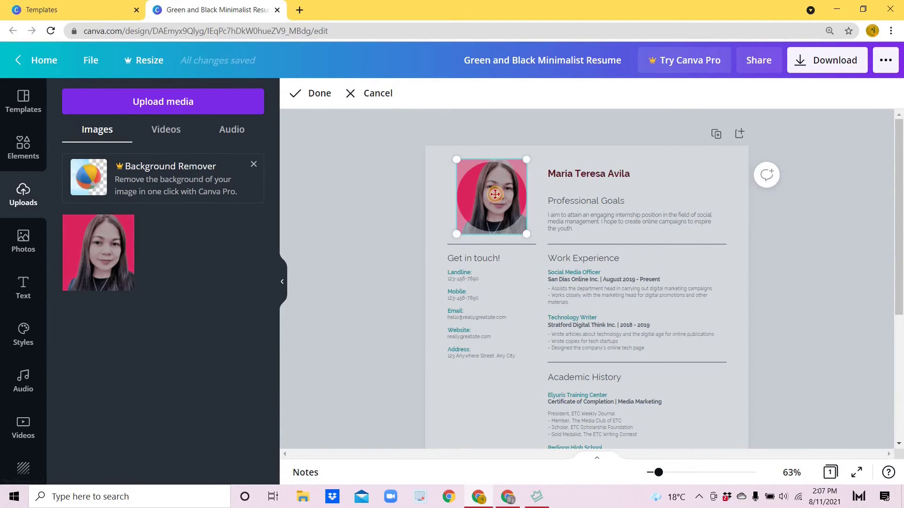
left_click_drag(493, 170, 462, 222)
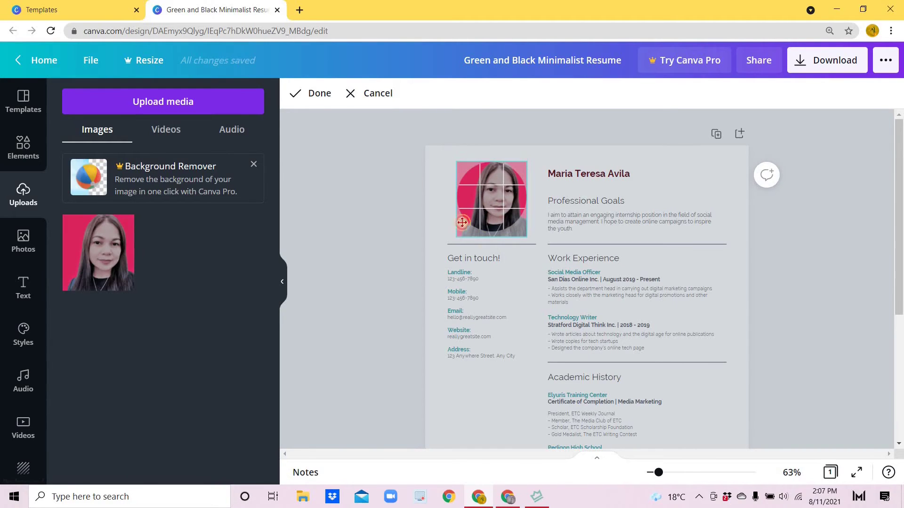
left_click(304, 92)
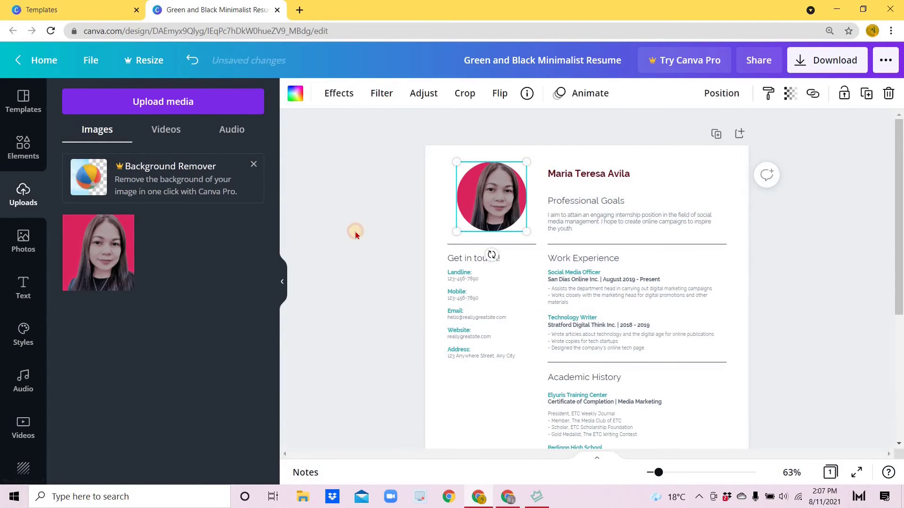
left_click(355, 236)
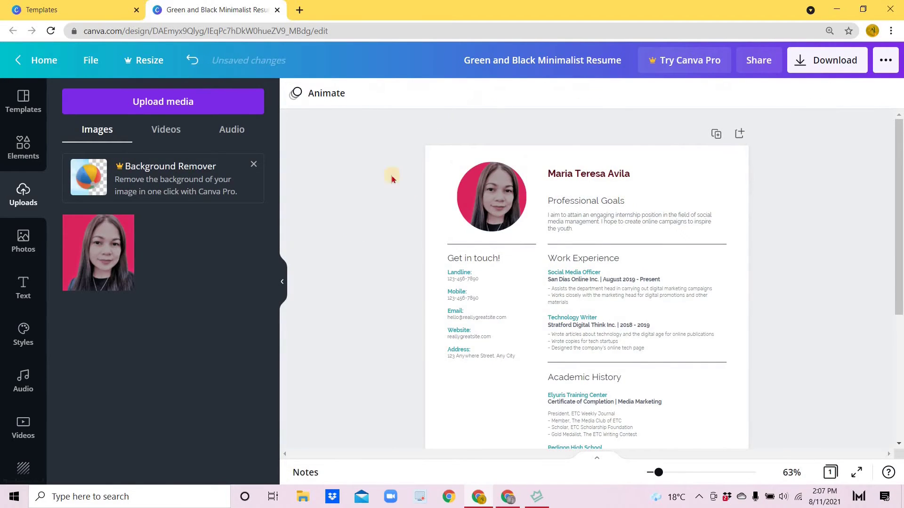
- Set the page background to the custom light pink #F1D0D0
left_click(438, 165)
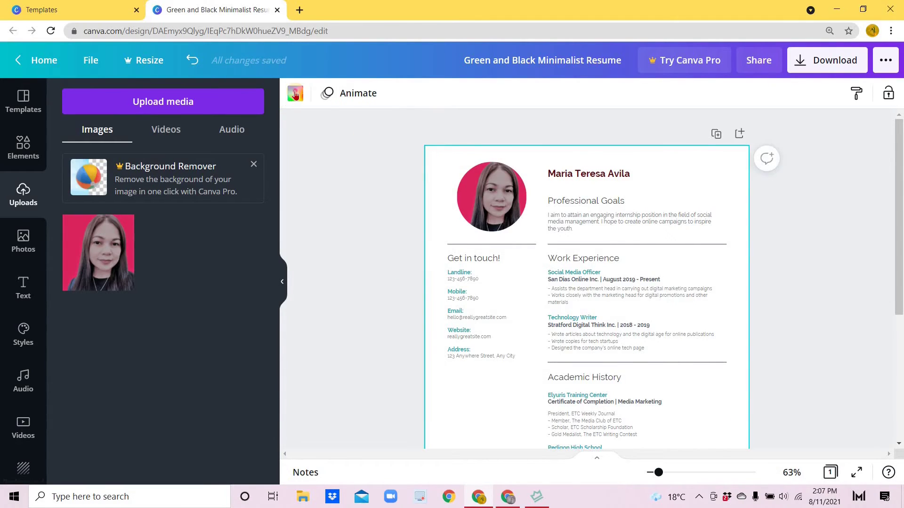
left_click(295, 93)
scroll(152, 394, "down", 2)
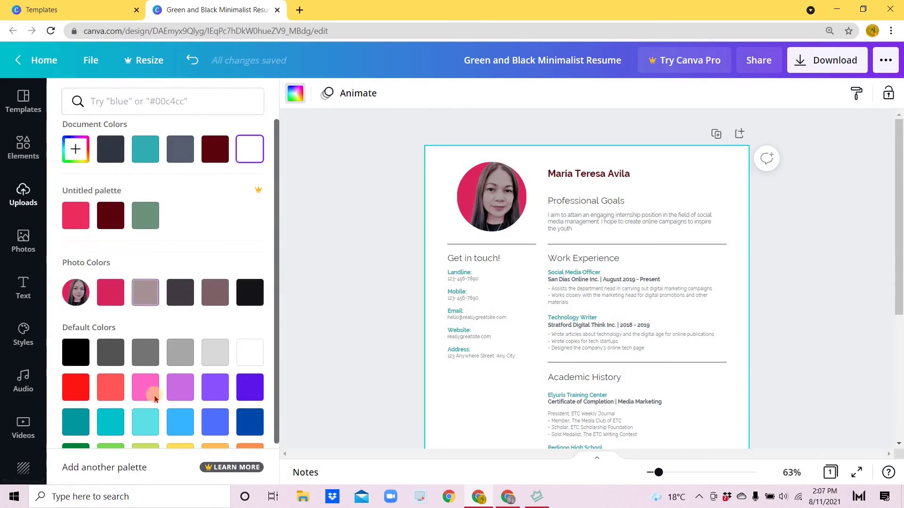
scroll(180, 383, "up", 1)
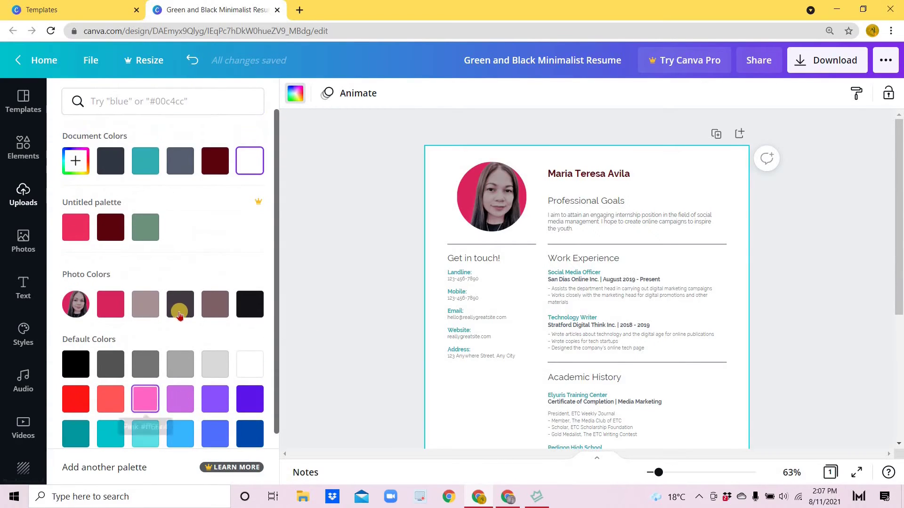
left_click(75, 162)
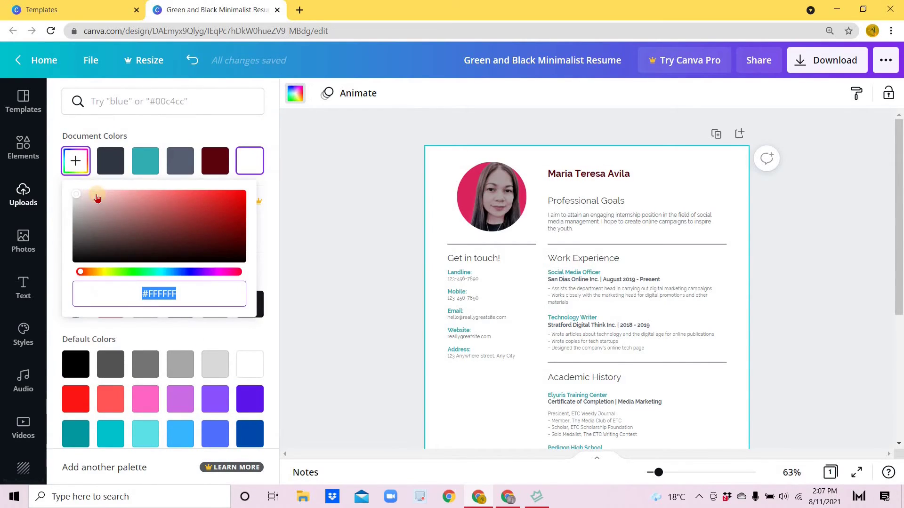
left_click(96, 197)
left_click(363, 271)
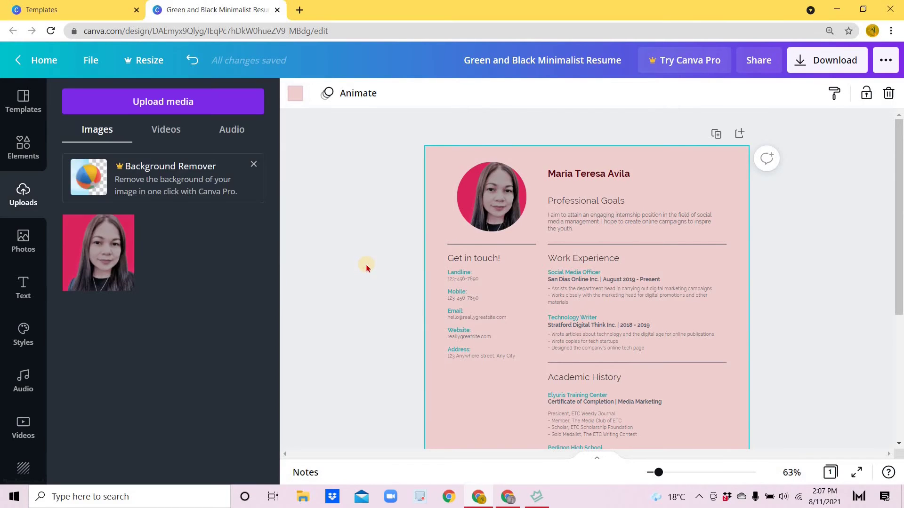
- Try a bright red background, then undo it to restore the pink
left_click(15, 92)
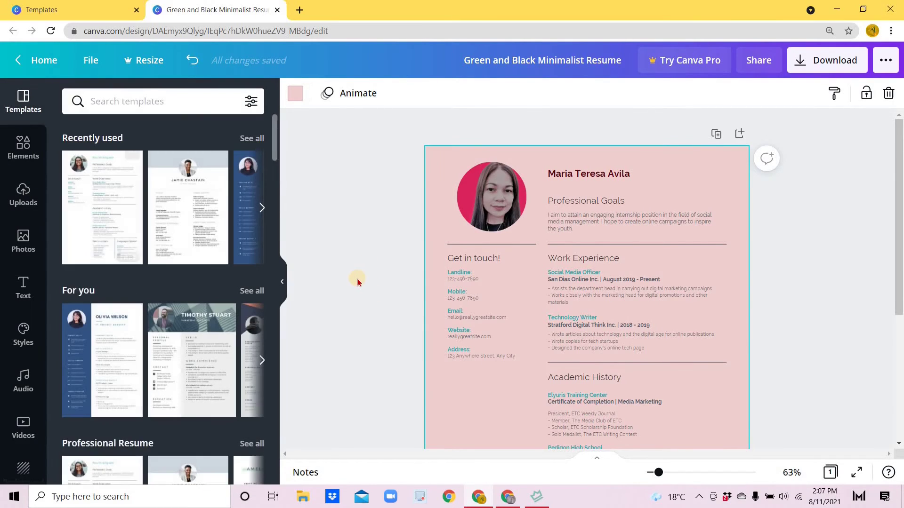
scroll(377, 311, "down", 5)
scroll(377, 306, "up", 5)
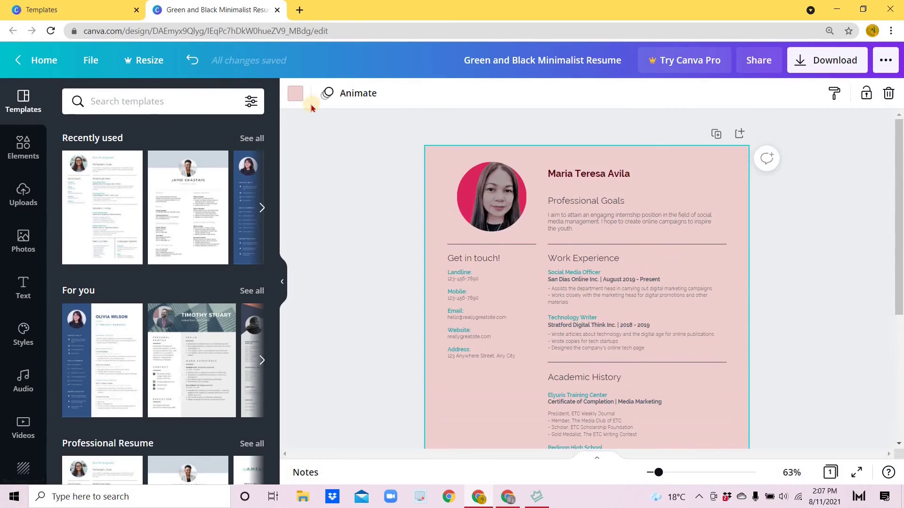
left_click(297, 95)
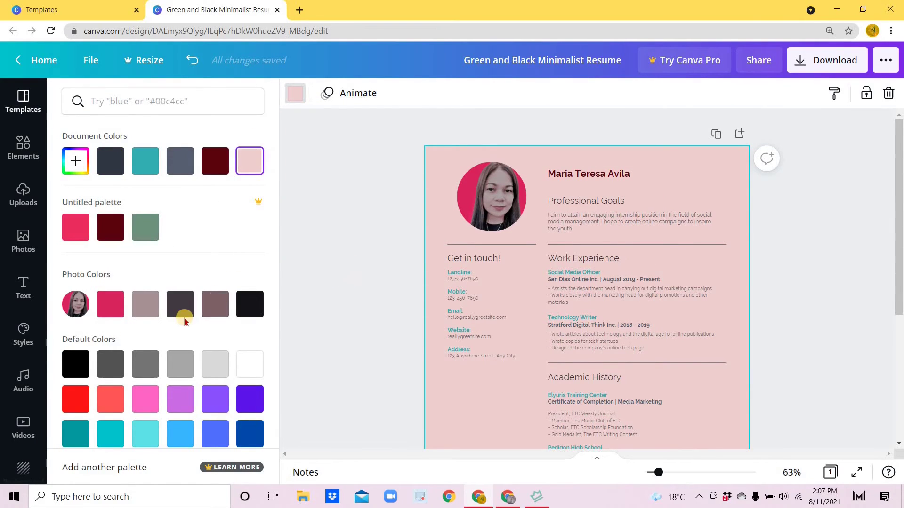
scroll(182, 303, "down", 2)
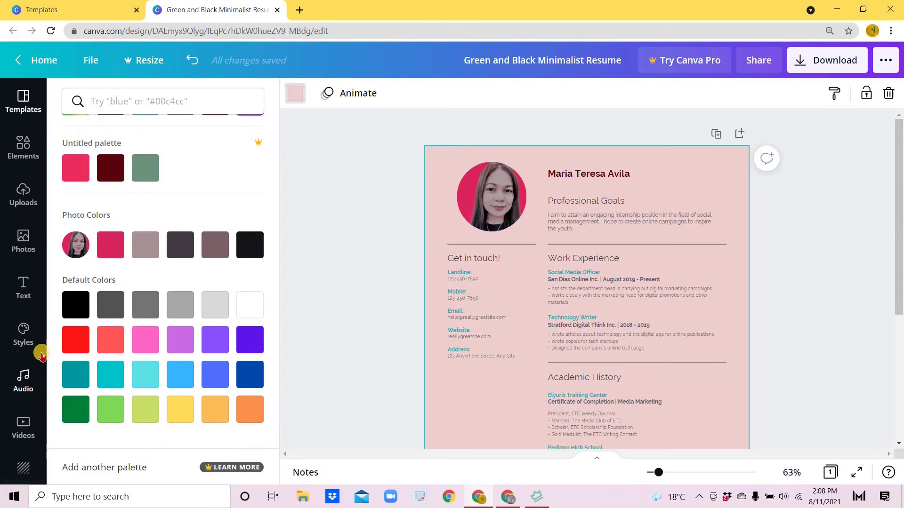
left_click(76, 340)
scroll(429, 355, "down", 3)
scroll(428, 355, "up", 3)
scroll(81, 351, "up", 2)
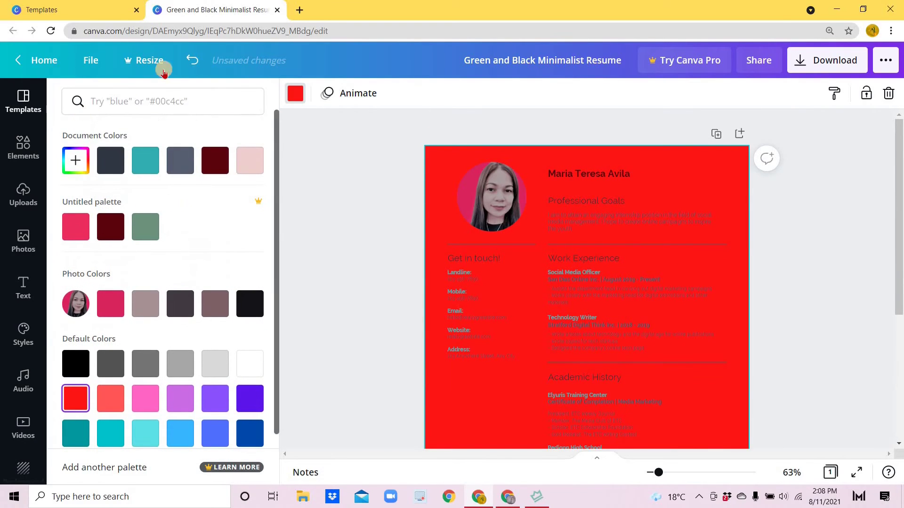
left_click(192, 60)
scroll(467, 360, "down", 1)
scroll(467, 360, "down", 2)
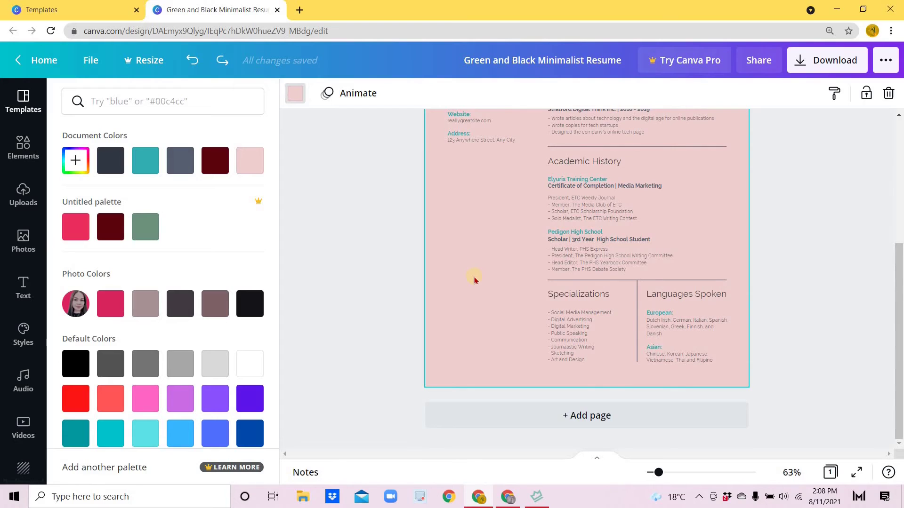
scroll(473, 280, "up", 1)
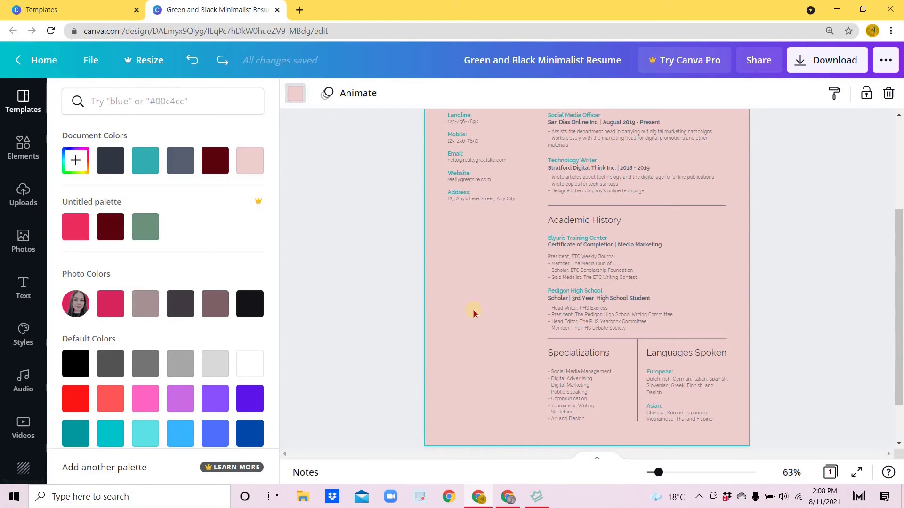
scroll(474, 313, "up", 2)
scroll(460, 289, "down", 2)
- Add a small Facebook circle graphic in the left column below Address
left_click(23, 151)
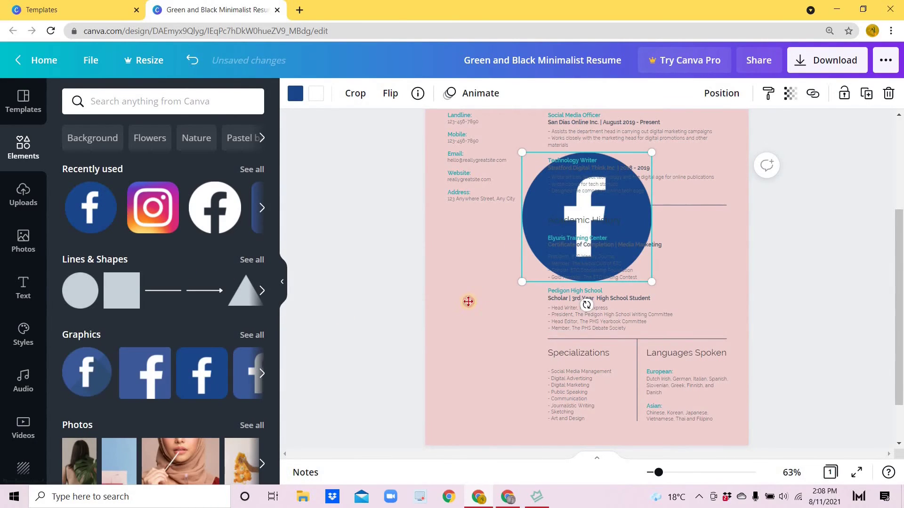
left_click_drag(530, 239, 468, 301)
left_click_drag(587, 241, 467, 329)
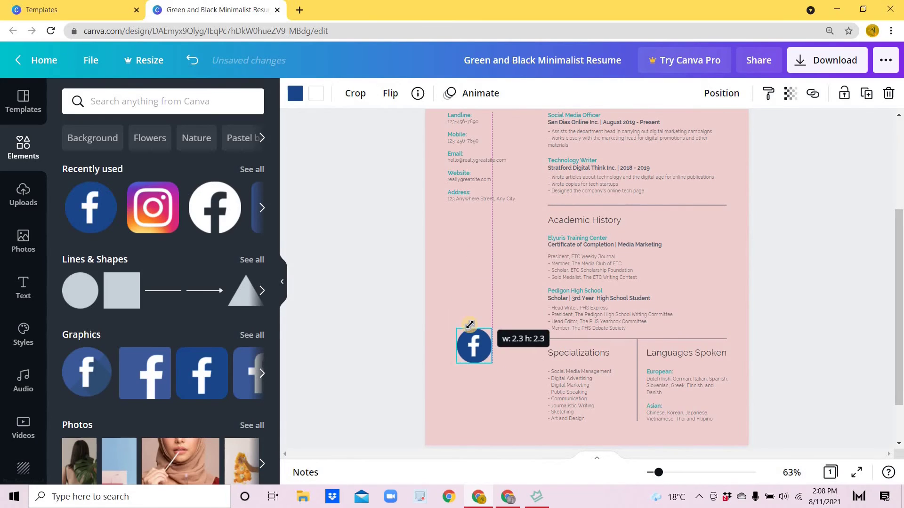
left_click_drag(470, 350, 455, 233)
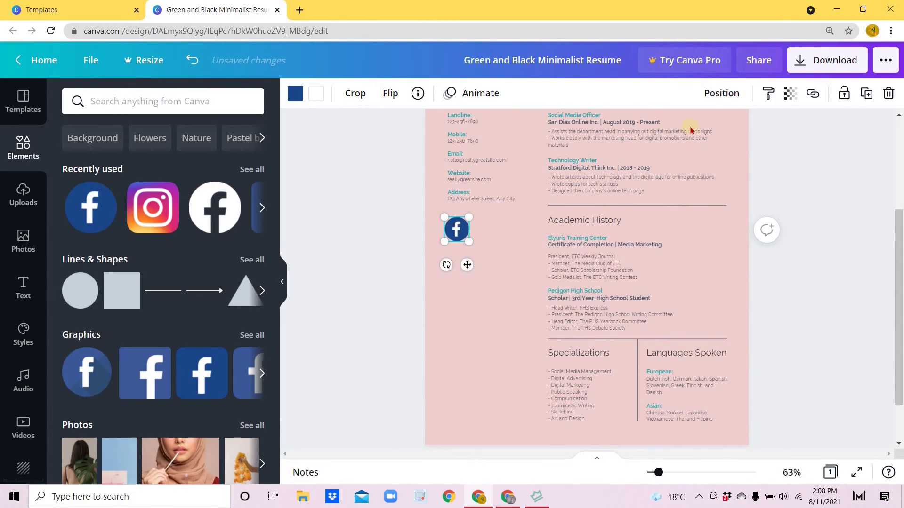
- Link the Facebook icon to the pasted Facebook profile URL
left_click(813, 94)
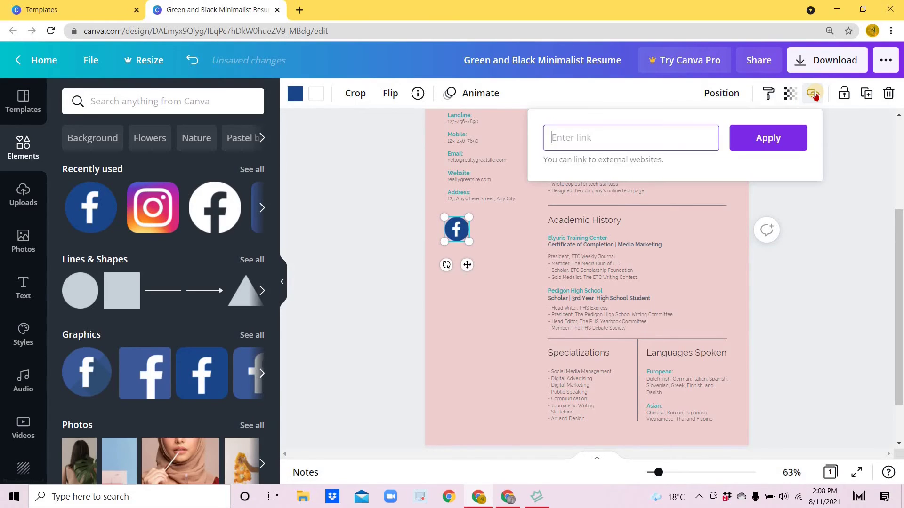
right_click(553, 137)
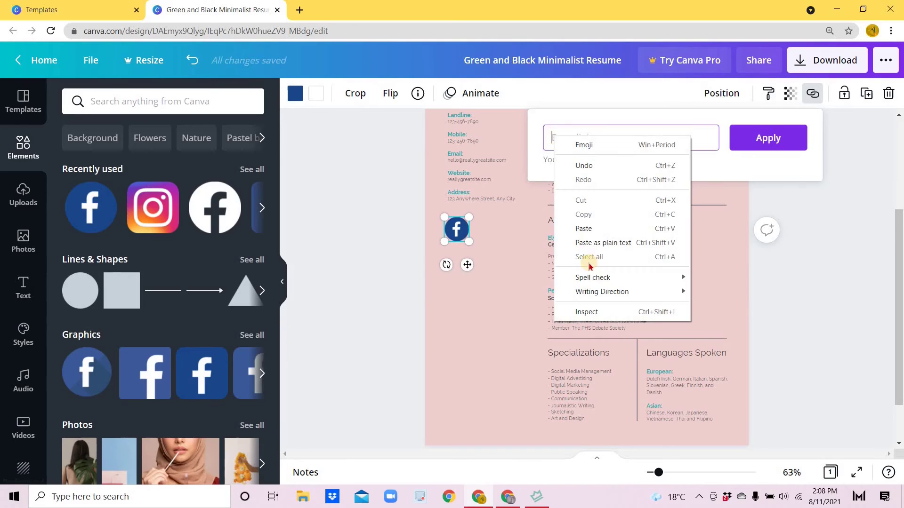
left_click(581, 230)
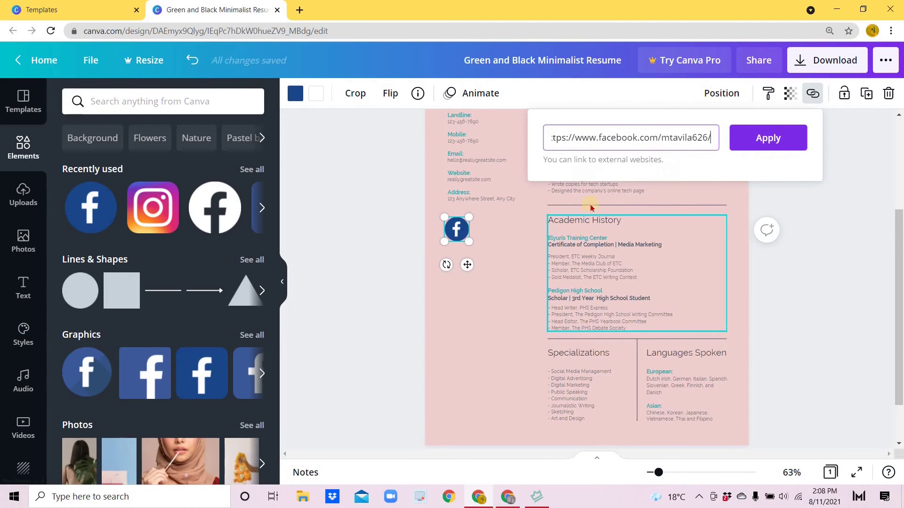
left_click(768, 138)
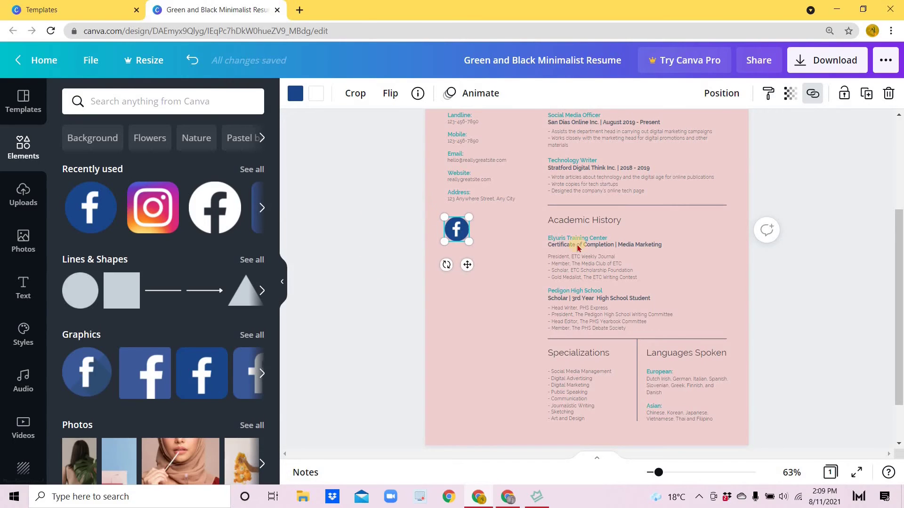
left_click(457, 376)
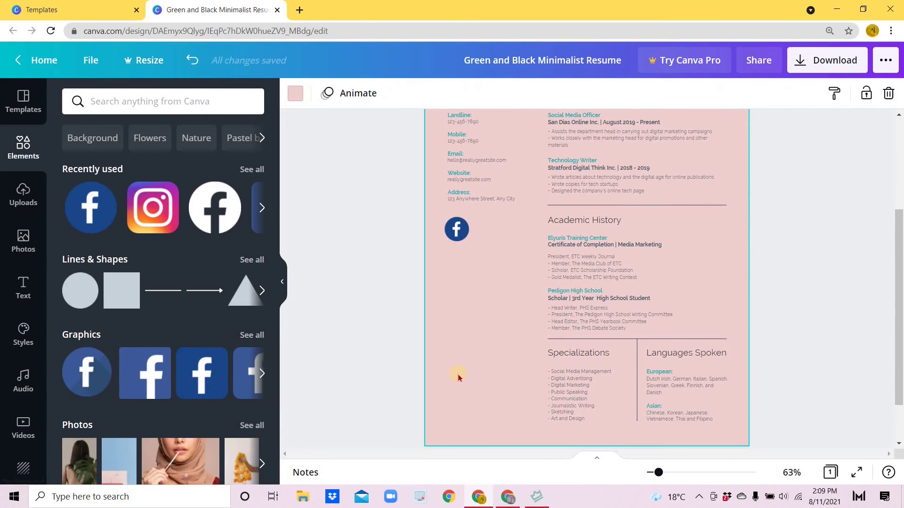
- Download the resume as a PDF Print file
left_click(456, 240)
scroll(450, 192, "up", 3)
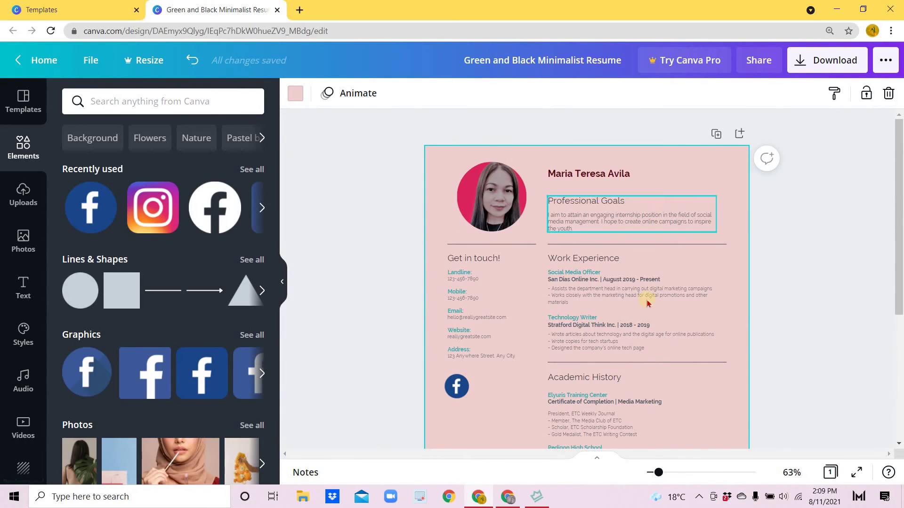
scroll(503, 344, "down", 5)
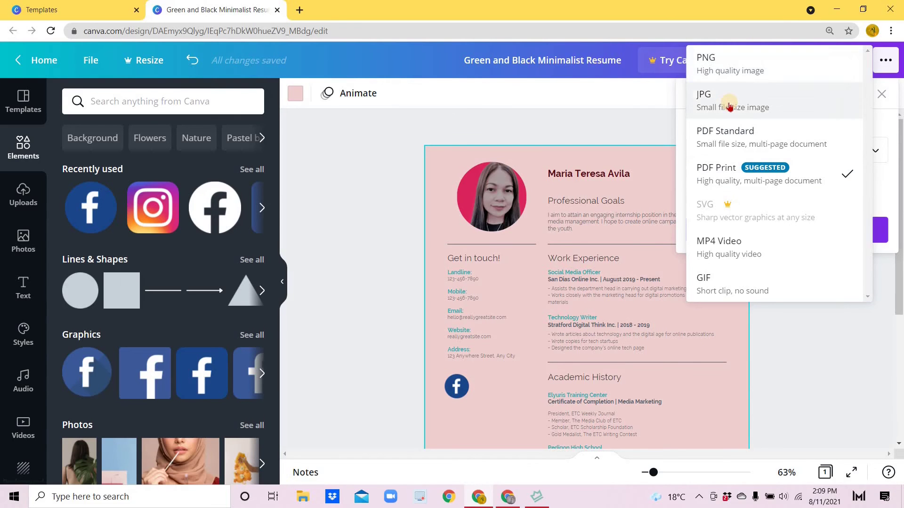
key("Escape")
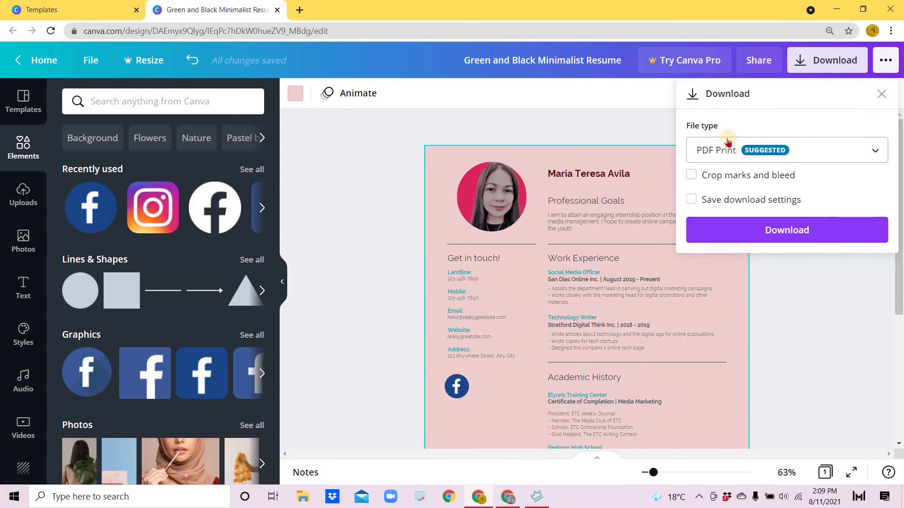
left_click(782, 241)
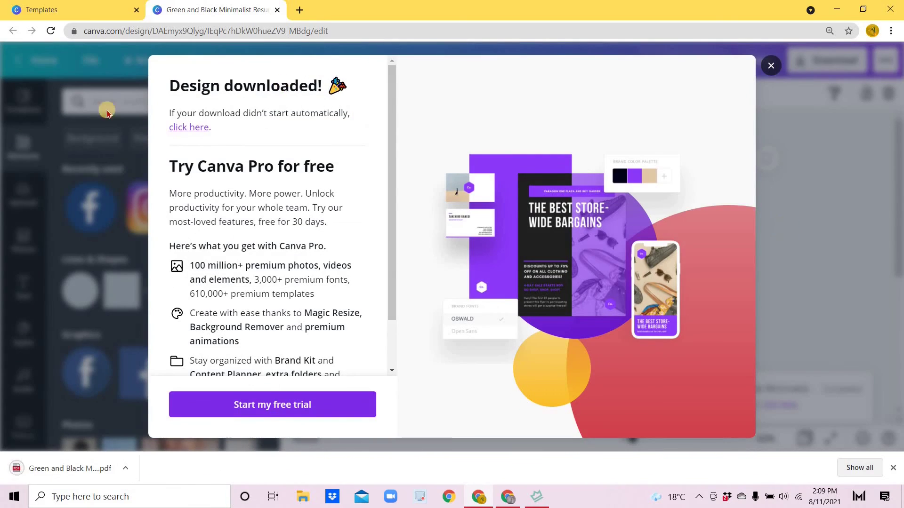
- Open the downloaded resume PDF to test its Facebook link
left_click(63, 468)
scroll(282, 275, "down", 2)
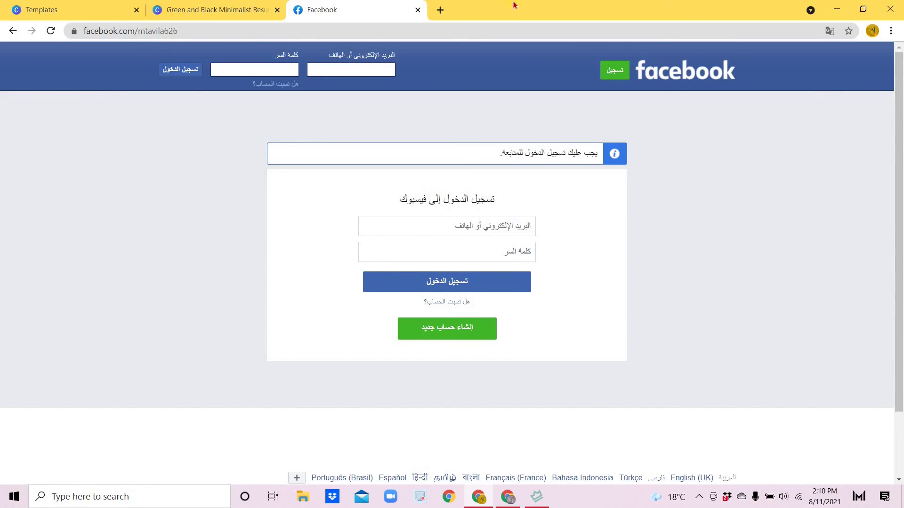
- Close the Facebook tab and dismiss the 'Design downloaded!' confirmation
left_click(233, 10)
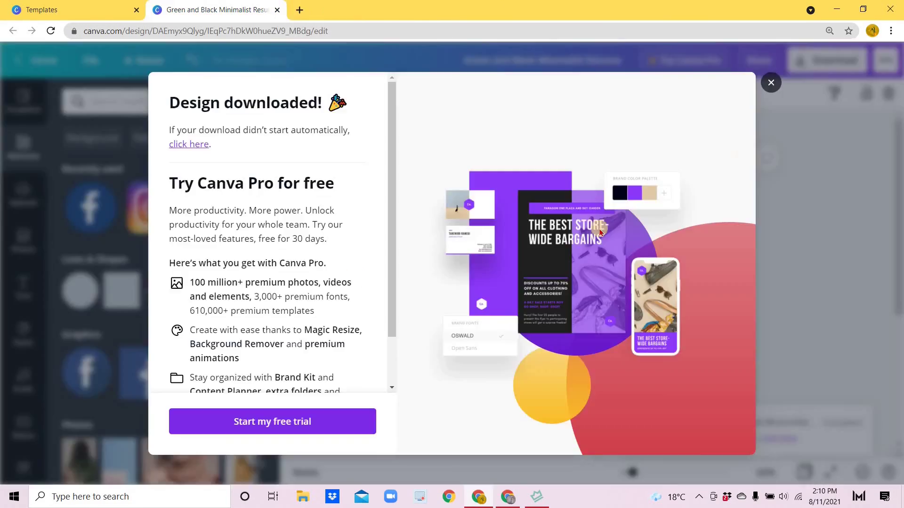
key("Escape")
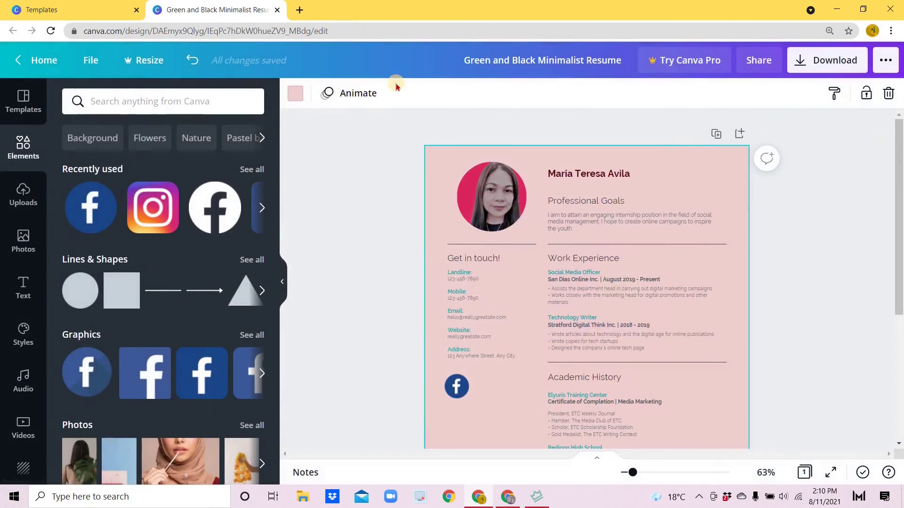